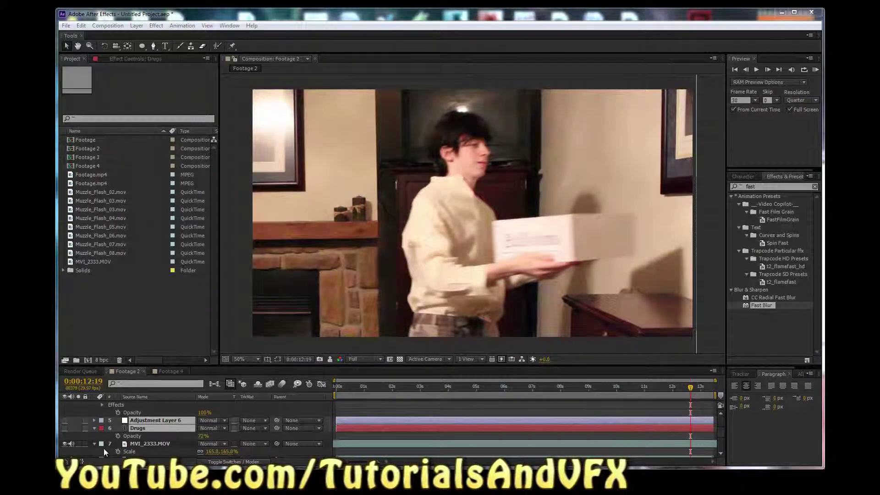
Step: Make the grade and Drugs layers visible and place the Drugs text on the box's front face
click(65, 420)
click(65, 428)
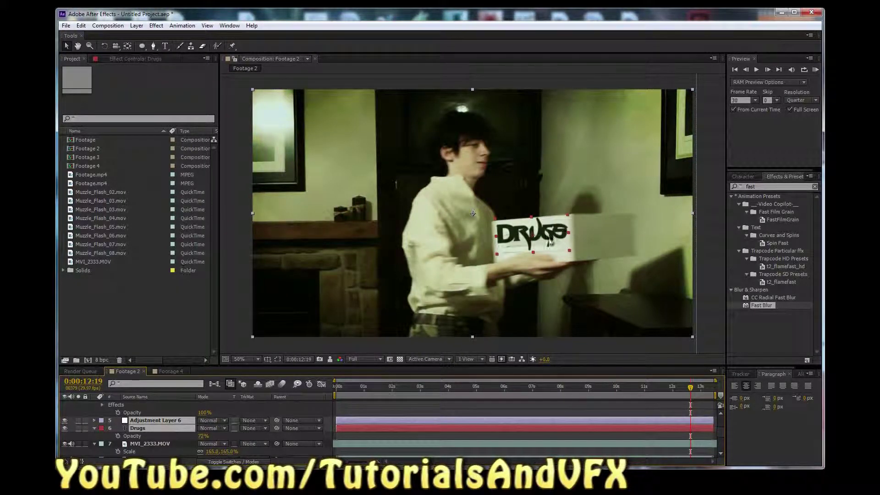
click(186, 412)
click(156, 427)
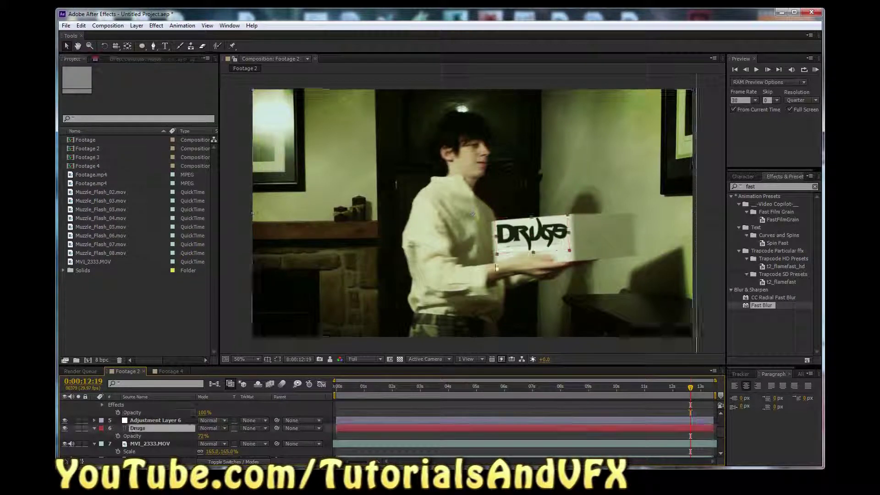
drag(520, 232, 493, 261)
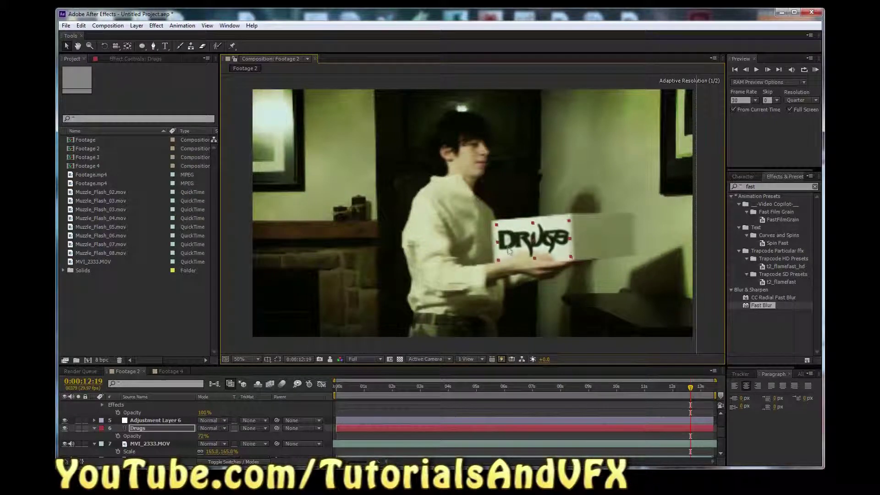
Step: Compare the Footage 4 and Footage 2 compositions, ending on Footage 2 with the first Footage.mp4 clip selected
click(171, 371)
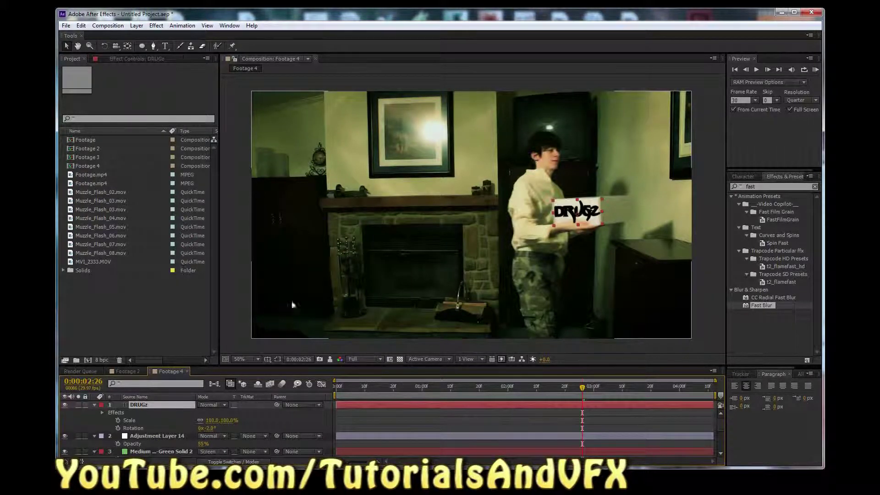
click(127, 371)
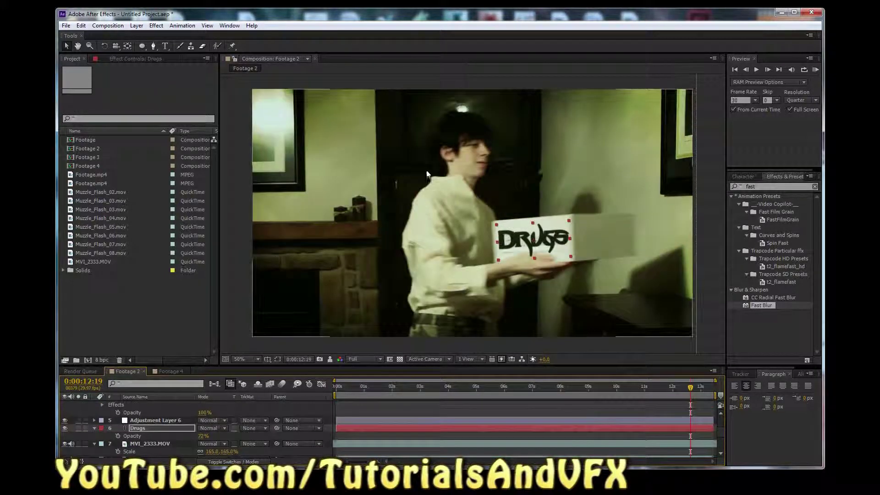
click(165, 372)
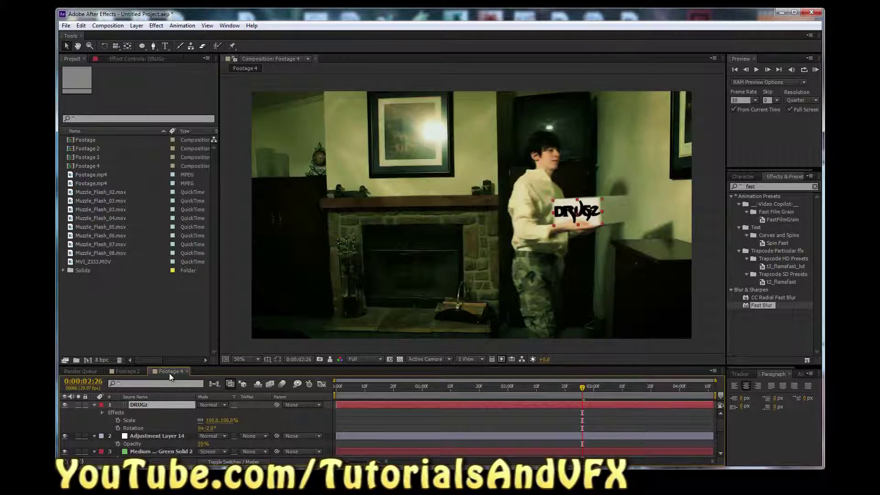
click(115, 371)
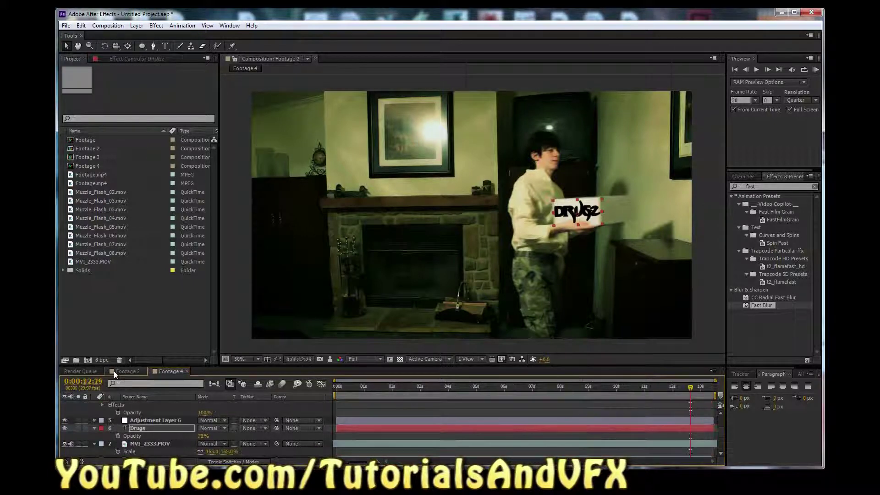
click(89, 175)
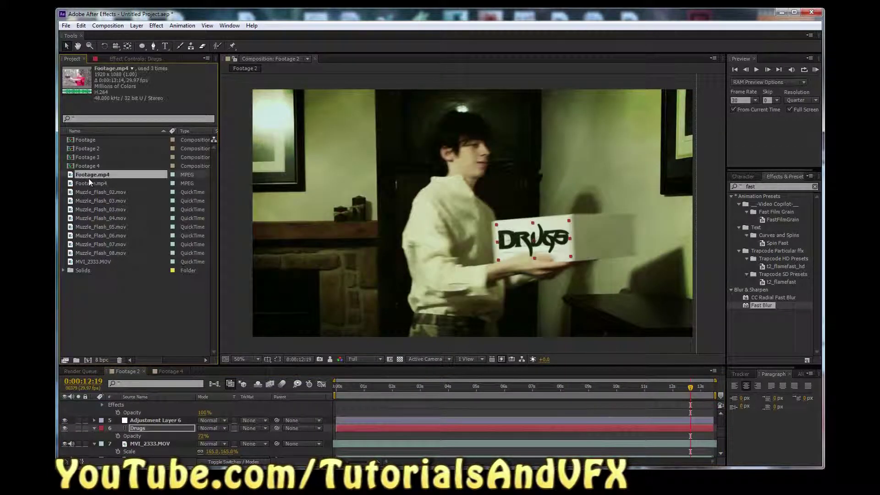
Step: Make composition Footage 5 from the second Footage.mp4 clip with New Comp from Selection, and scrub through it
click(89, 183)
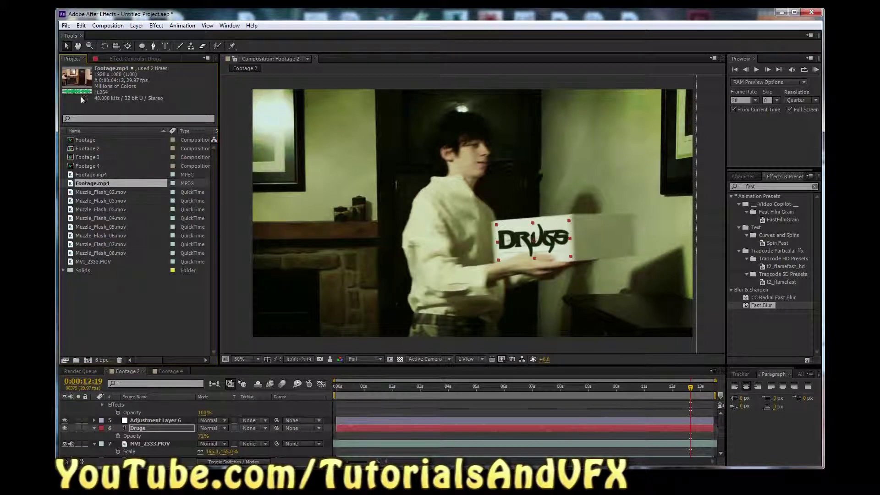
click(88, 359)
right_click(104, 309)
click(88, 316)
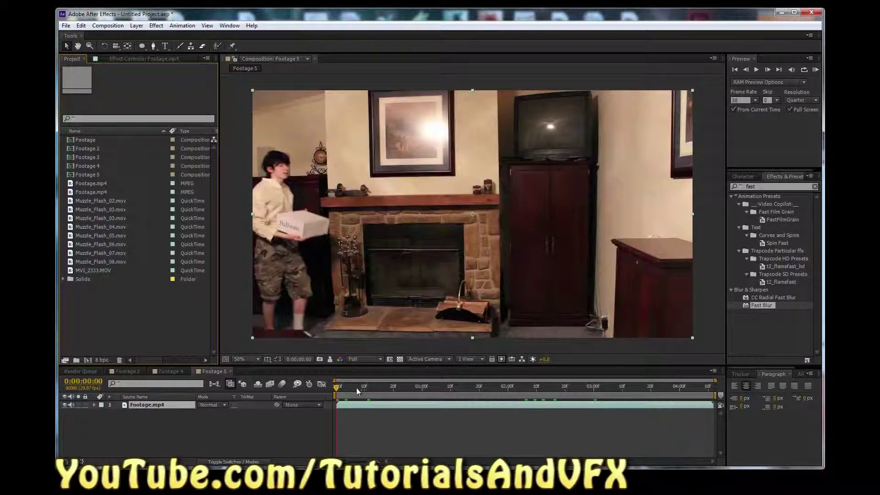
drag(338, 391, 643, 394)
key(ctrl+z)
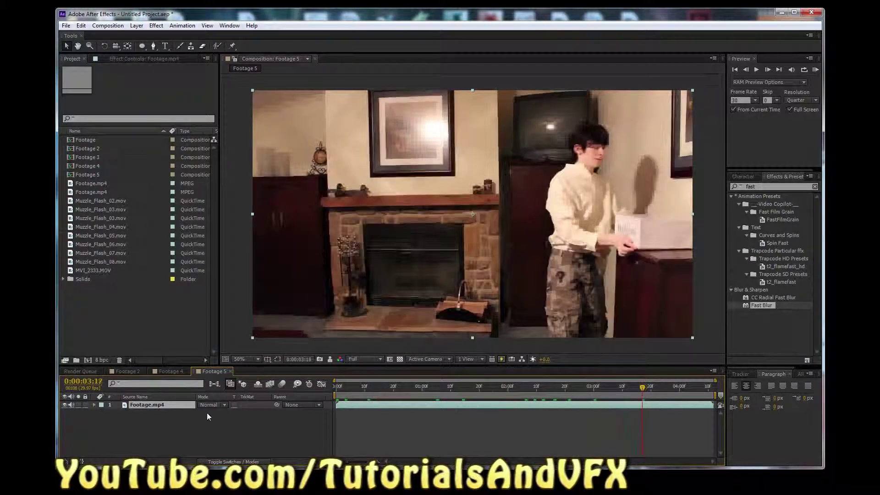
click(163, 404)
Step: Add an adjustment layer with Ctrl+Alt+Y and rename it cc
key(ctrl+alt+y)
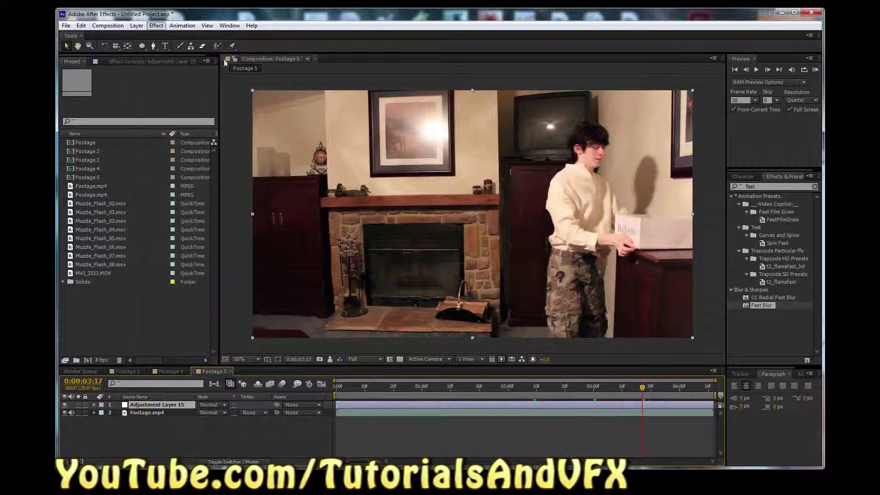
click(156, 26)
click(202, 452)
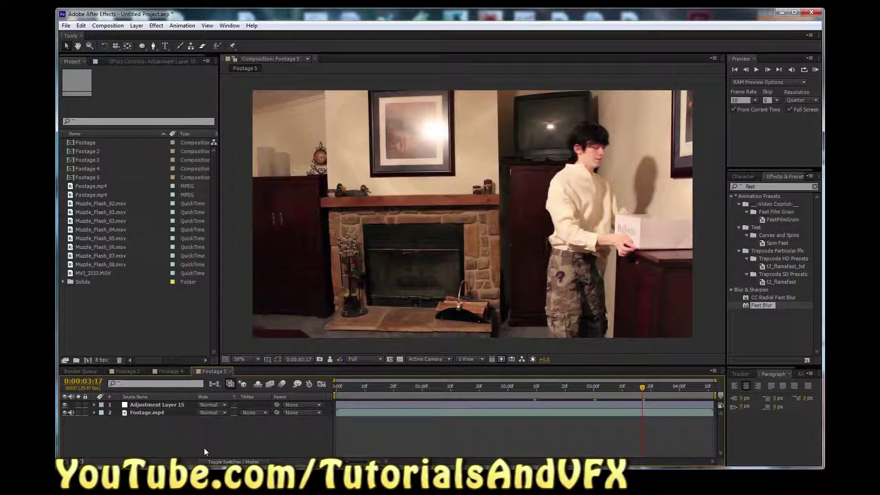
click(136, 405)
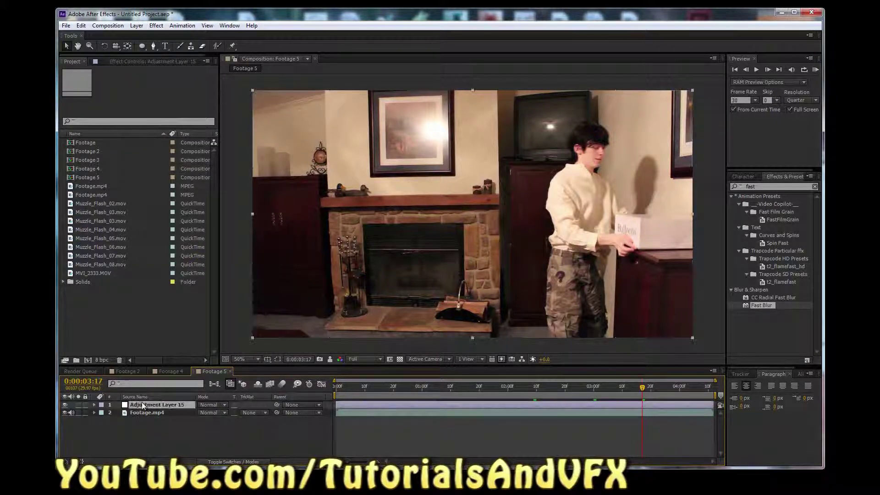
key(Return)
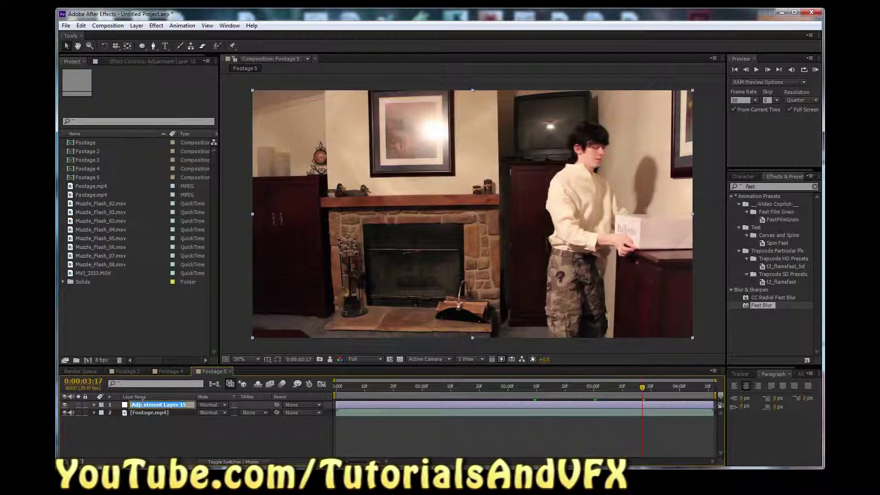
text(cc)
key(Return)
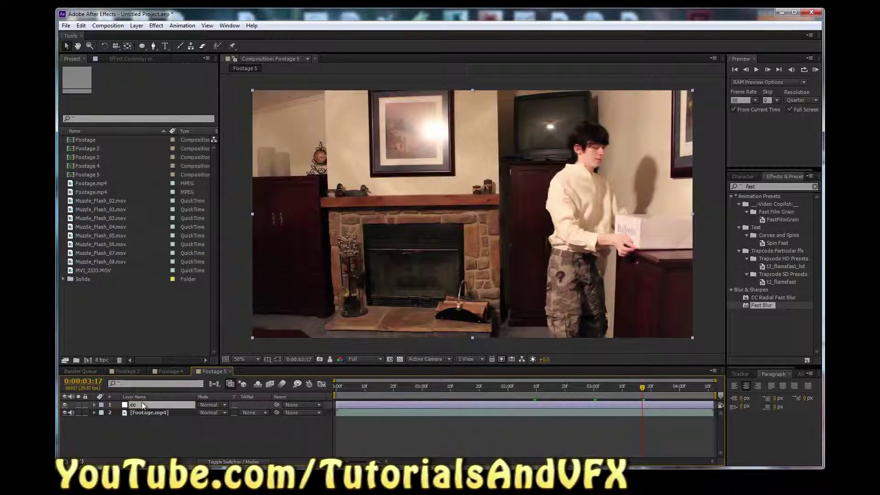
Step: Browse the effect menus and effects search without applying any effect
click(774, 186)
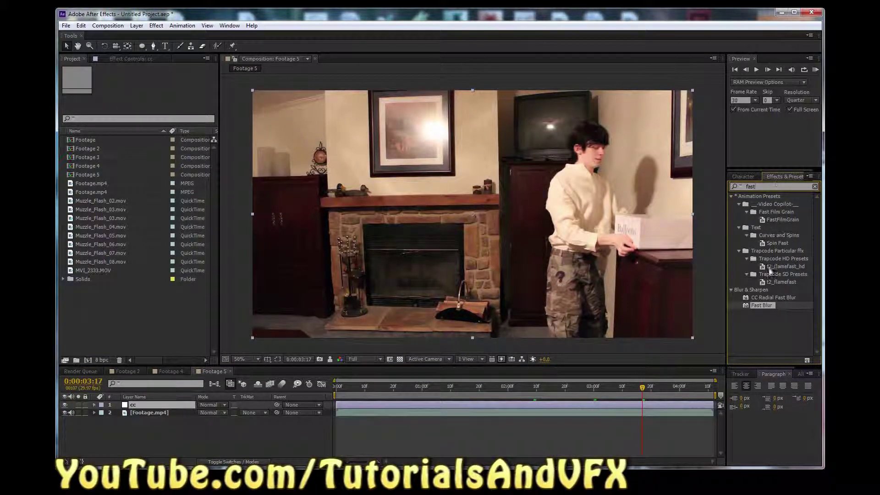
click(769, 328)
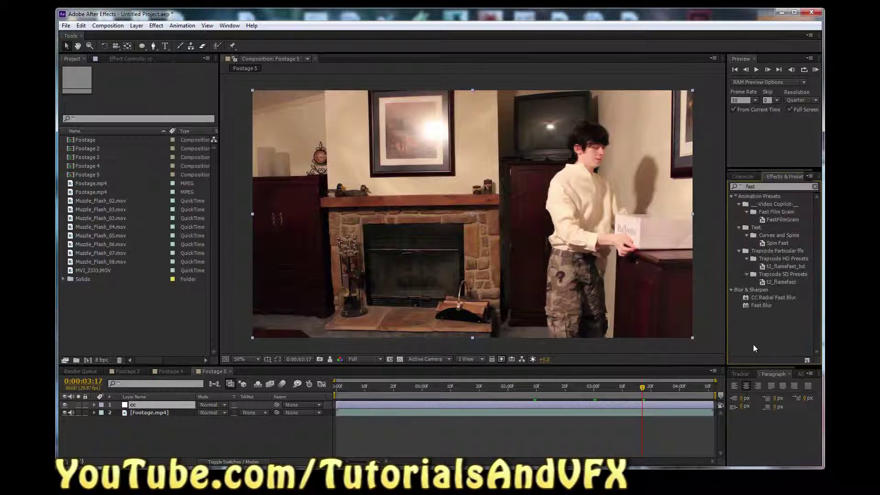
click(229, 26)
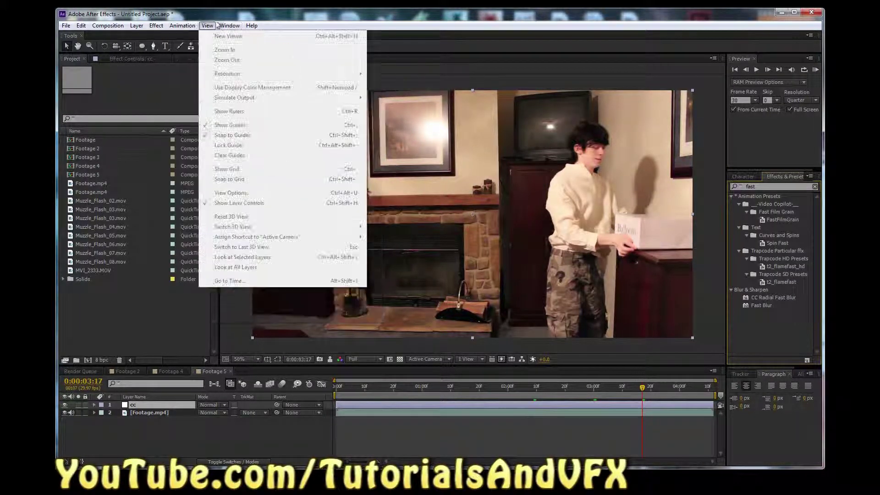
click(227, 11)
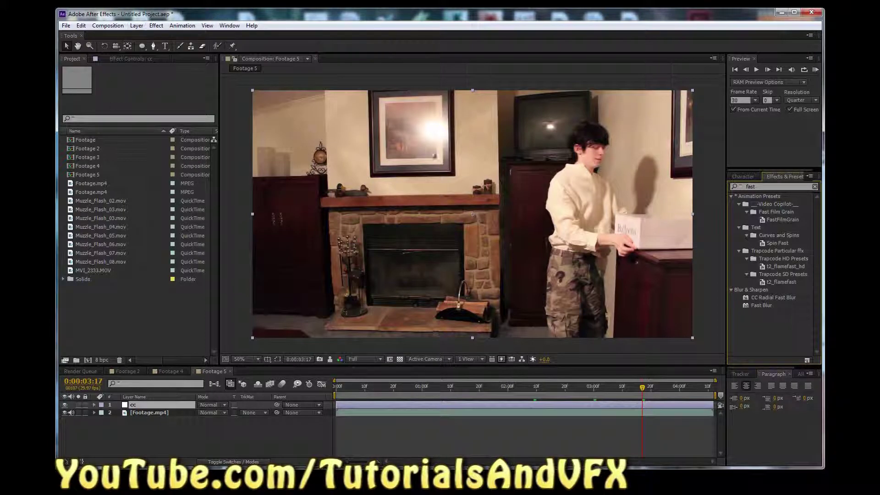
click(156, 26)
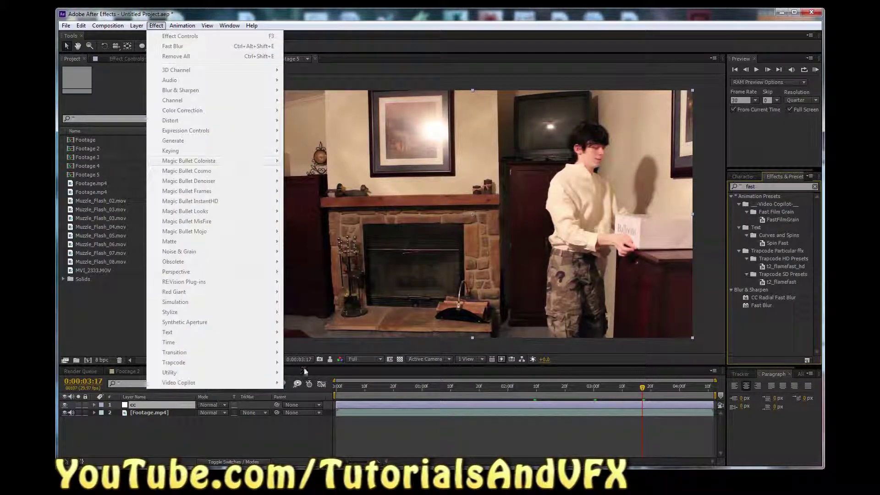
key(Escape)
click(776, 185)
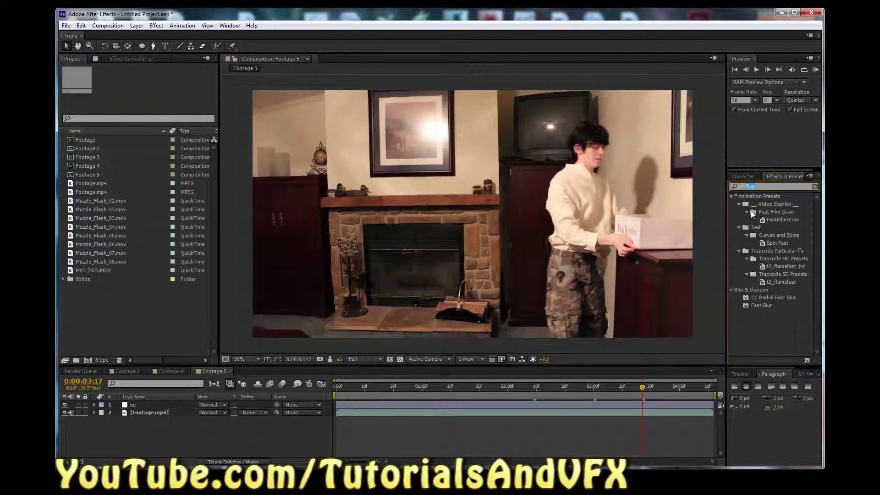
Step: Apply the Exposure and Curves effects to the cc layer
text(exposu)
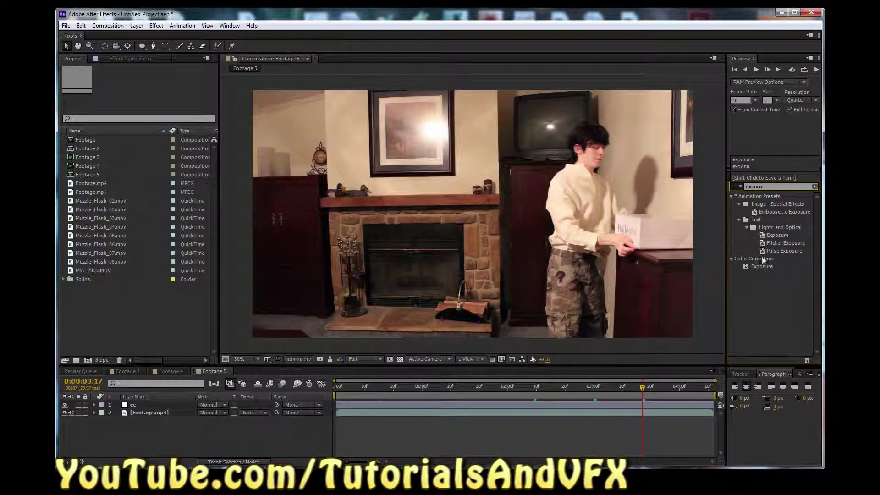
drag(761, 266, 140, 406)
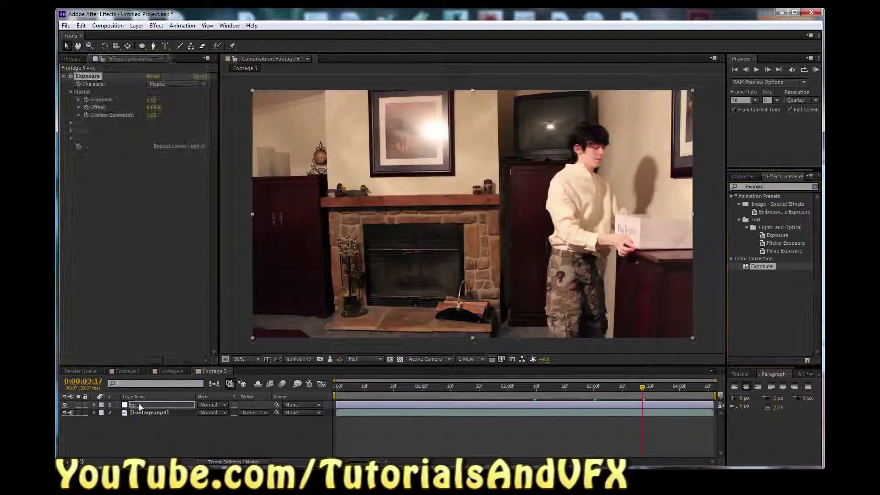
click(778, 187)
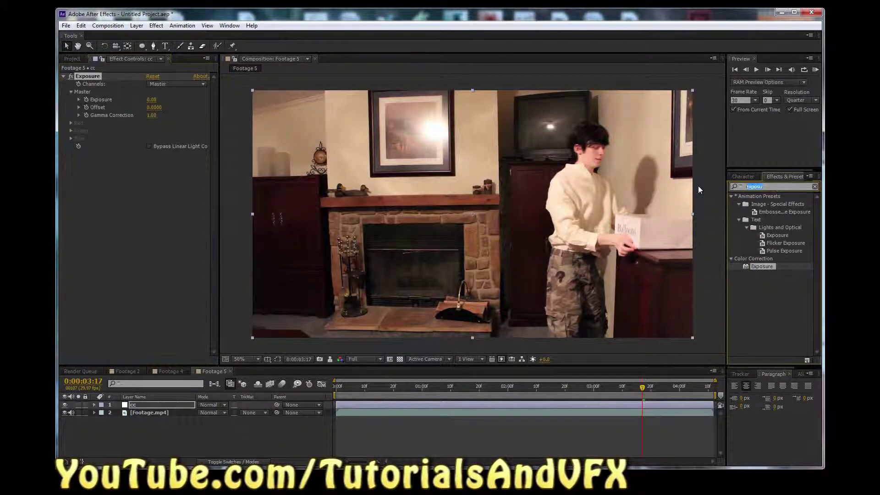
text(cure)
key(BackSpace)
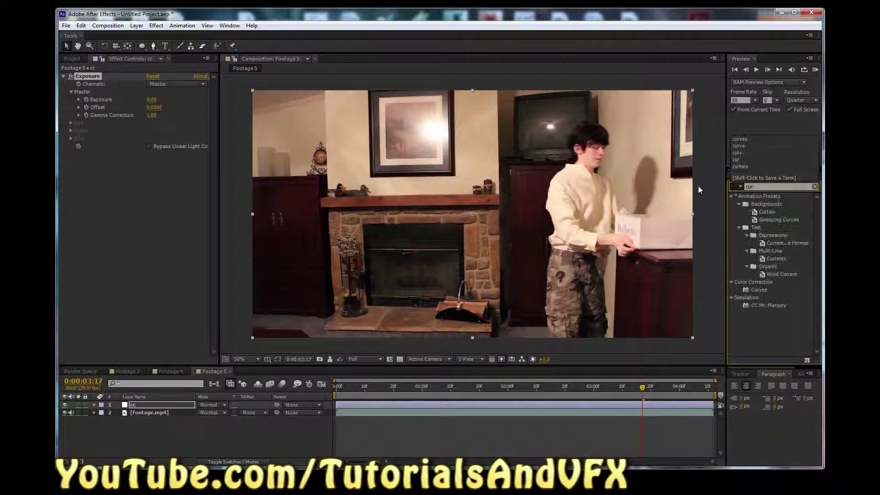
double_click(759, 289)
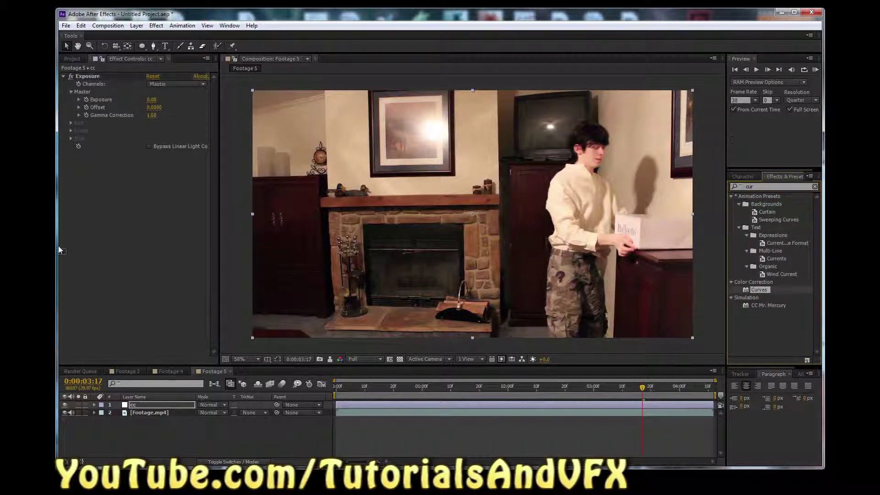
Step: Search 'hue' and apply Hue/Saturation to the cc layer below Curves
click(758, 186)
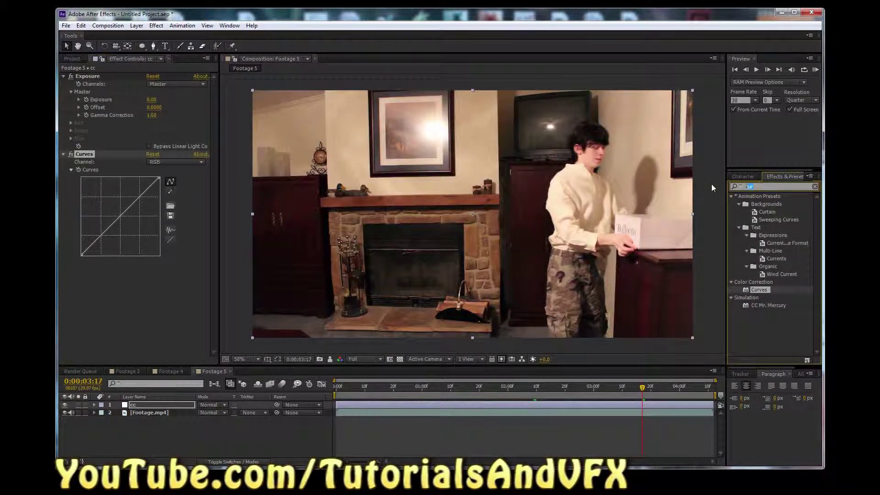
text(hue)
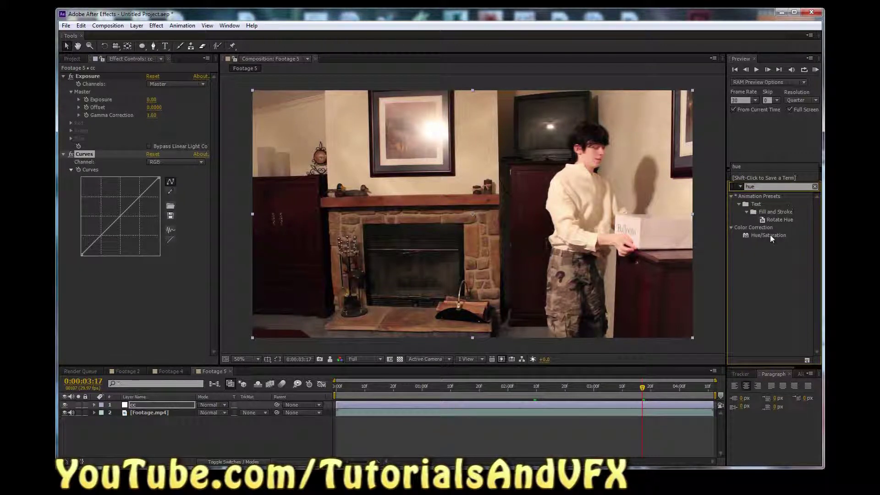
drag(769, 235, 472, 215)
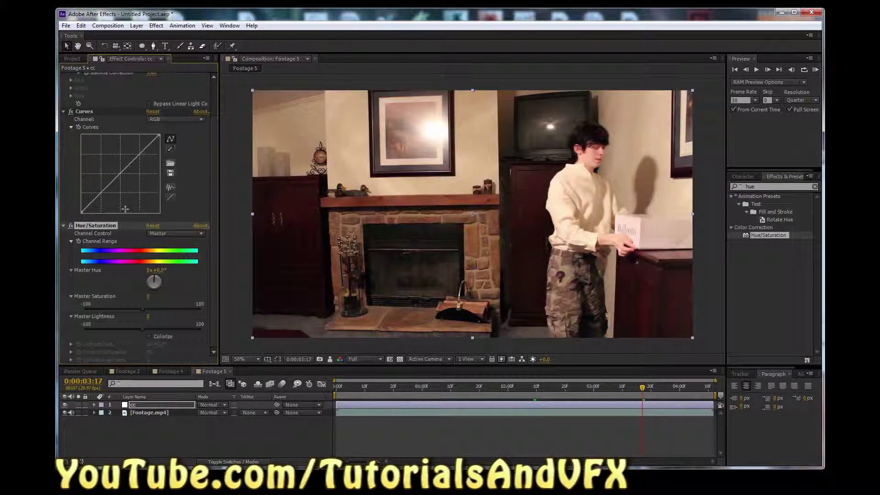
scroll(125, 209, up, 2)
drag(642, 387, 566, 389)
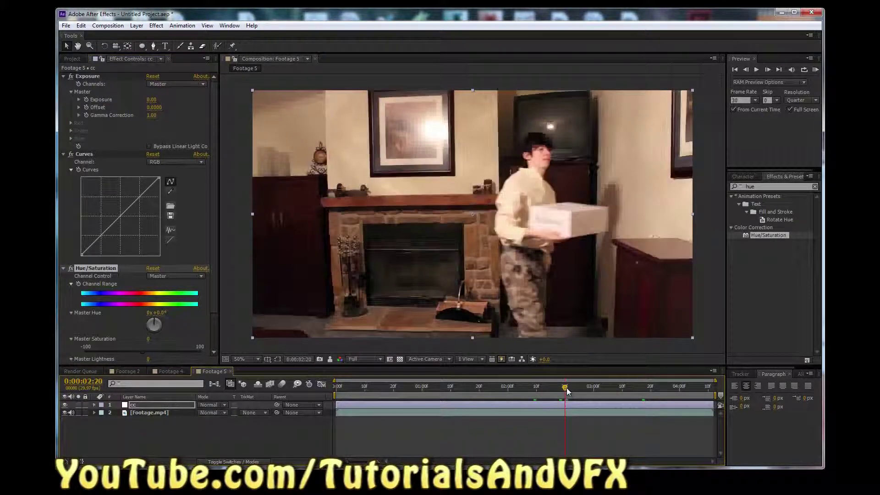
click(106, 75)
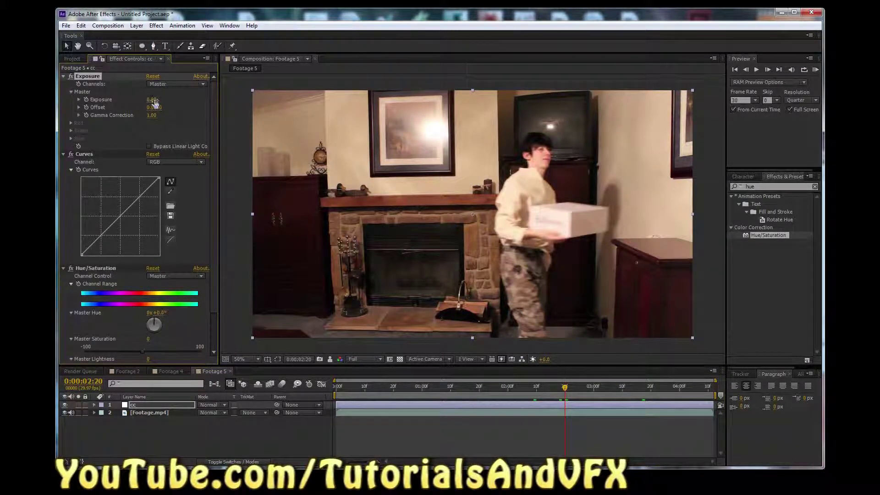
Step: Lower the Exposure effect to -0.20 exposure and 0.83 gamma, comparing with the effect toggled off
drag(151, 99, 352, 103)
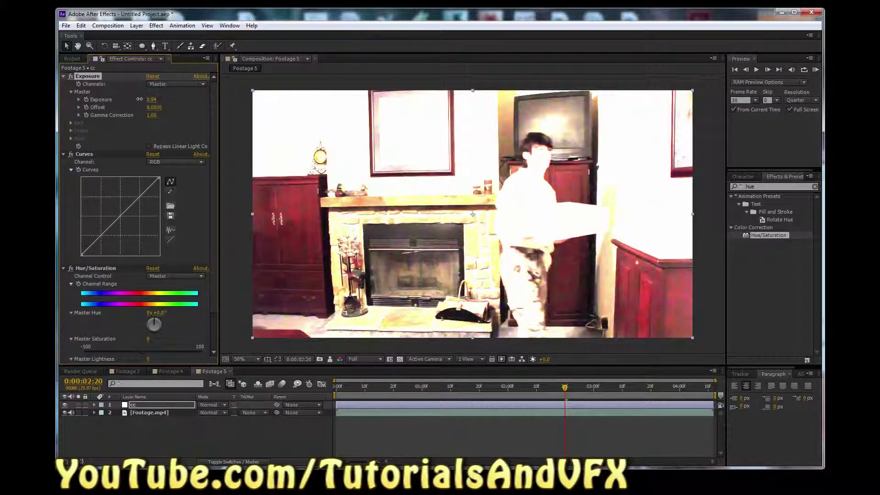
drag(139, 99, 73, 99)
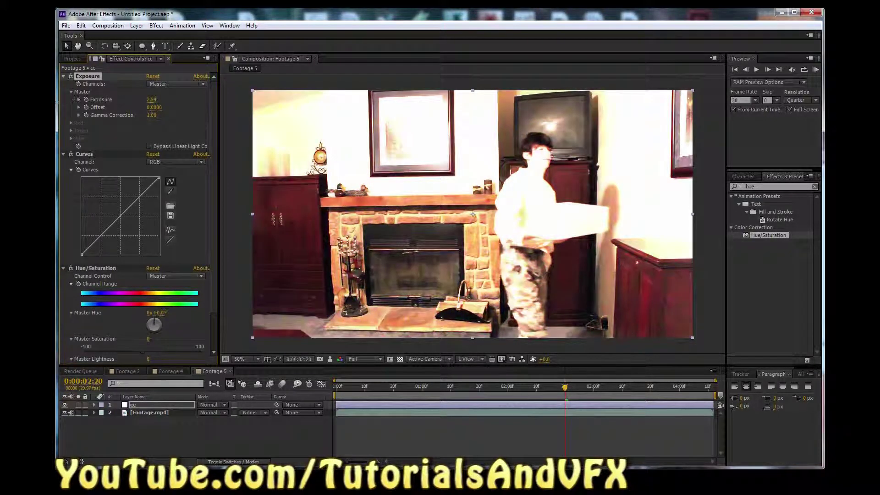
drag(147, 99, 56, 100)
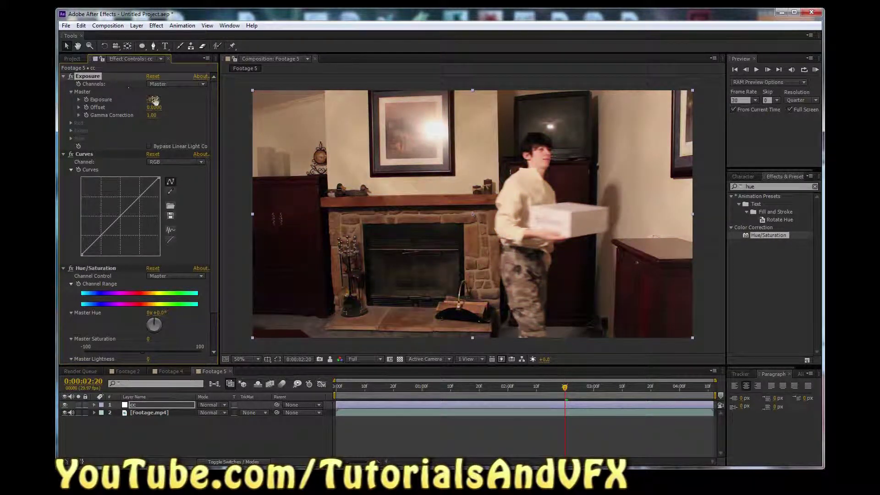
drag(123, 98, 154, 94)
click(71, 76)
click(72, 76)
mouse_move(156, 119)
mouse_down()
mouse_move(147, 117)
mouse_move(154, 108)
mouse_up()
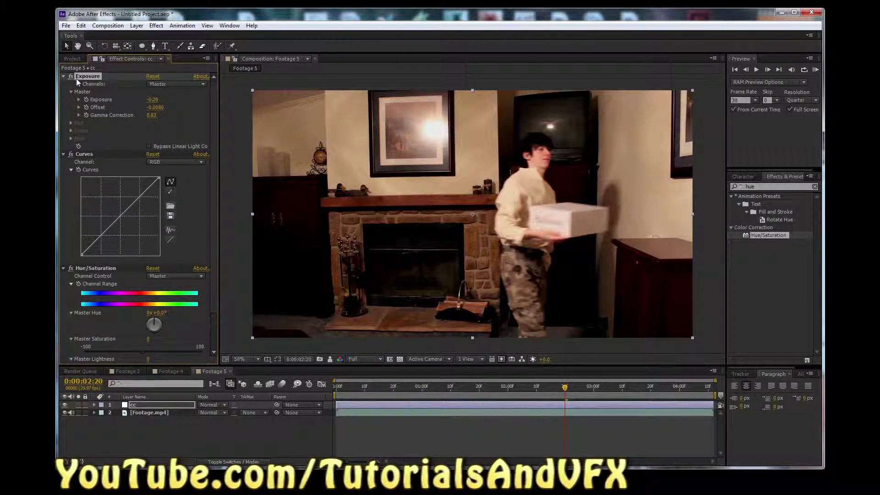
click(64, 76)
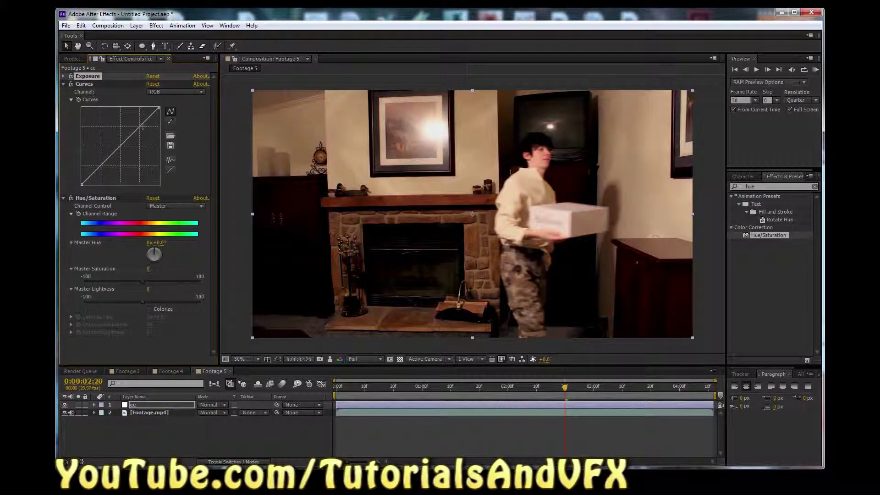
Step: Bend the RGB curve into a contrast S-curve and pull the Red channel curve down
drag(141, 126, 139, 124)
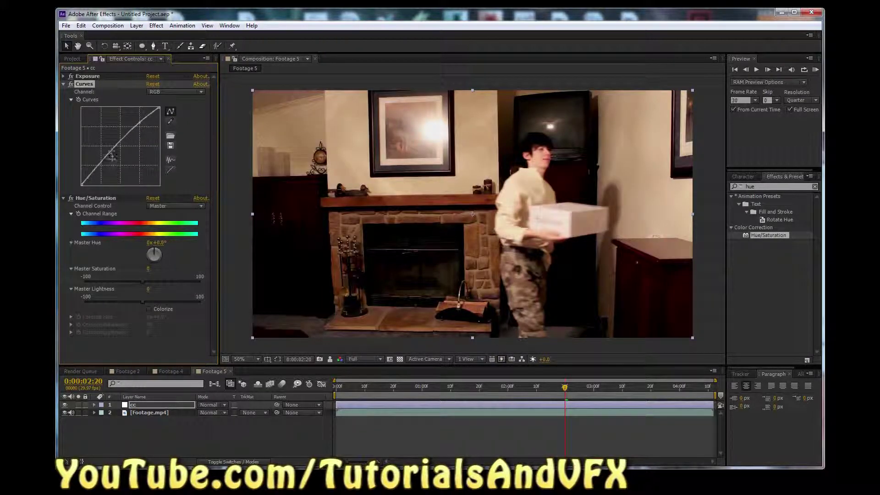
drag(97, 166, 103, 174)
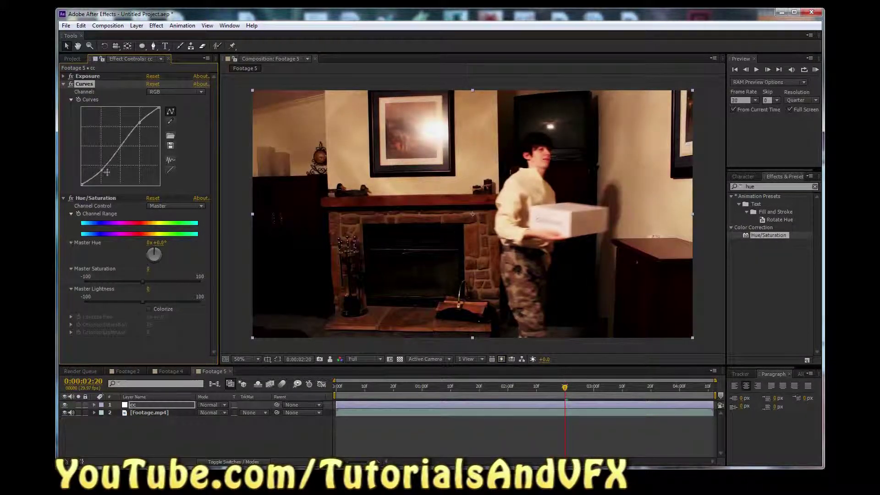
drag(103, 172, 104, 174)
click(169, 93)
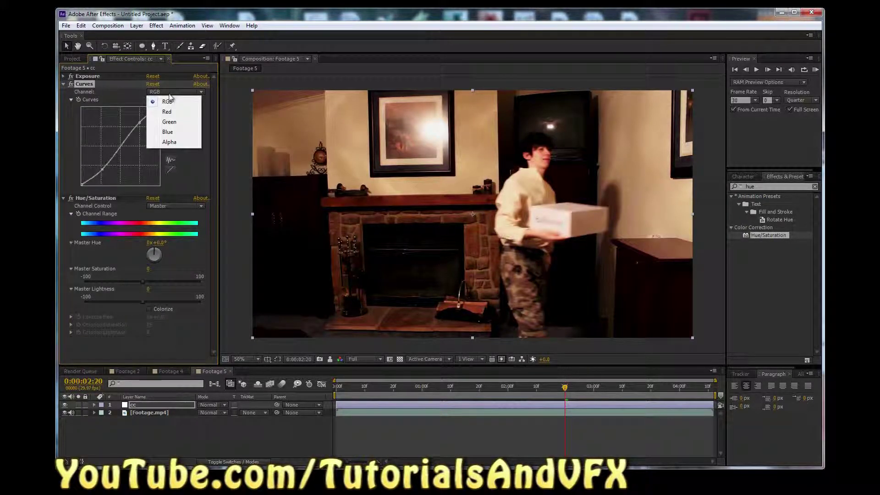
click(167, 111)
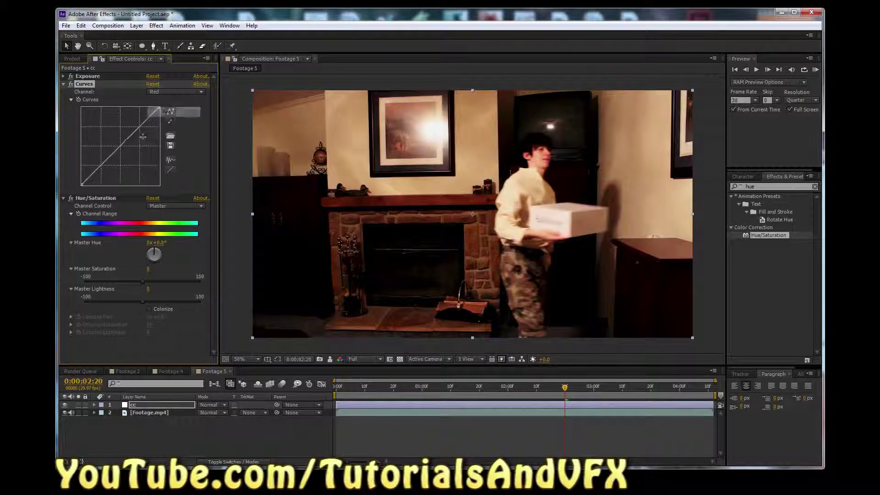
drag(122, 144, 128, 151)
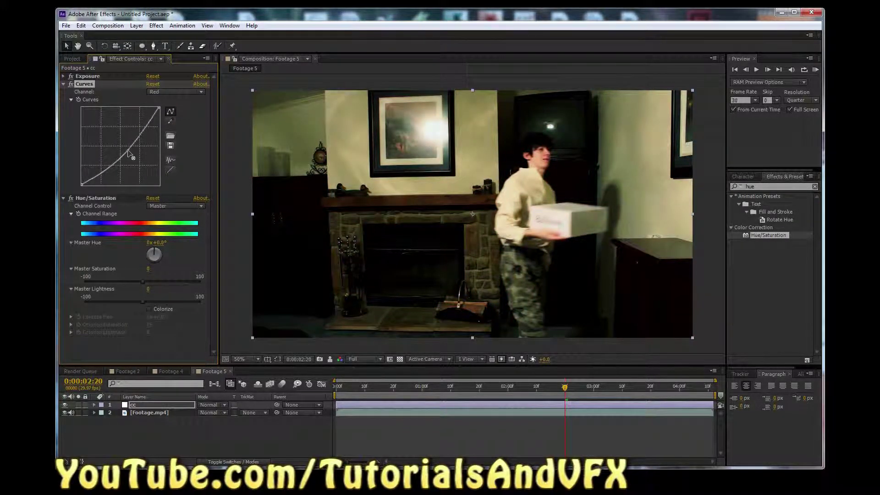
Step: Lift the Green channel curve slightly to add a green tint
click(167, 93)
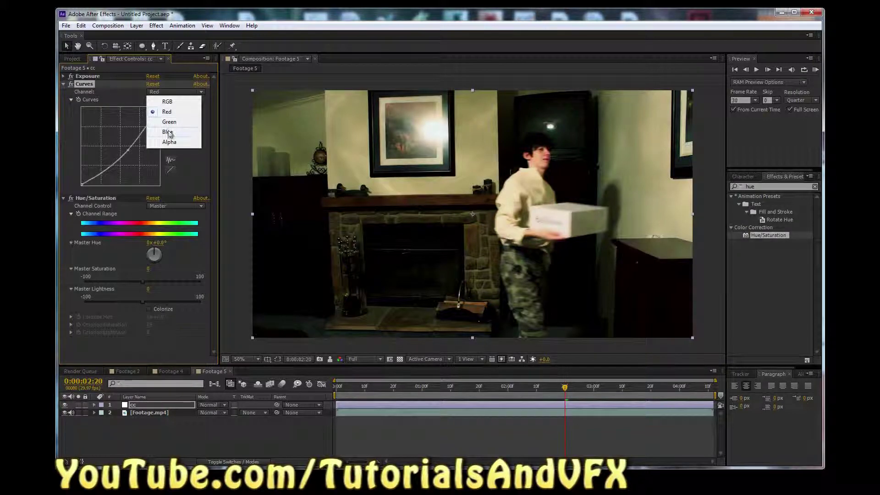
click(167, 132)
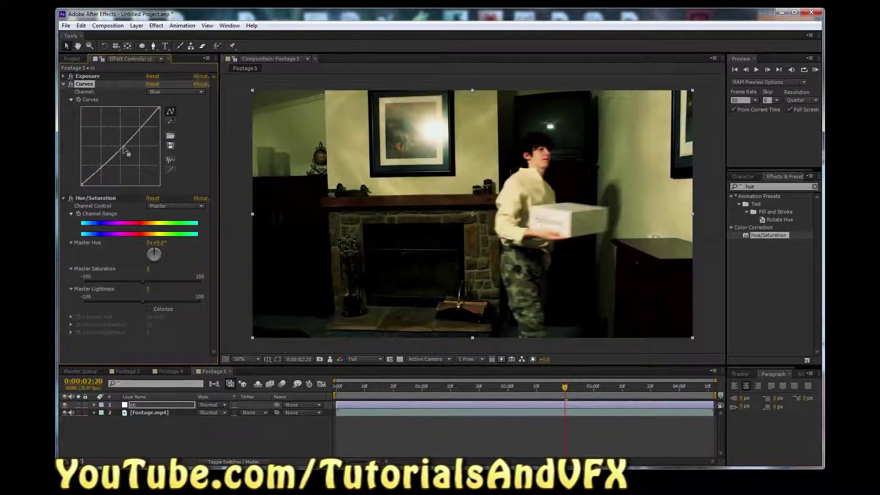
click(158, 93)
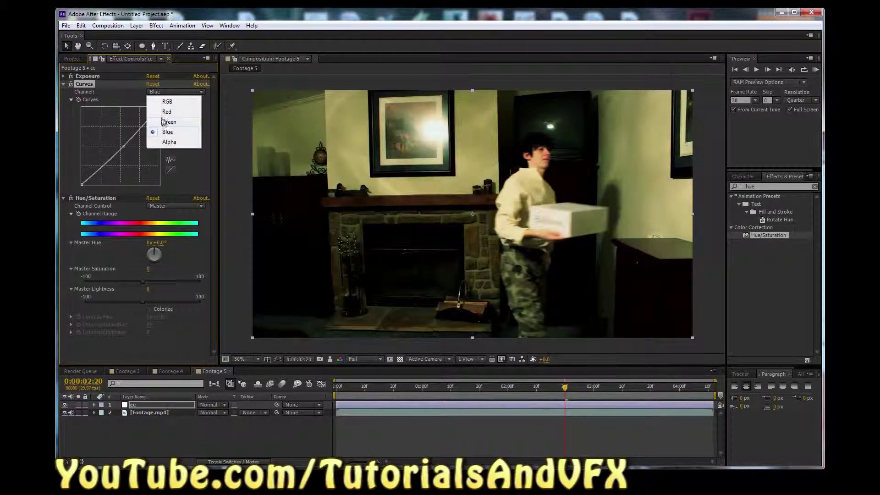
click(165, 122)
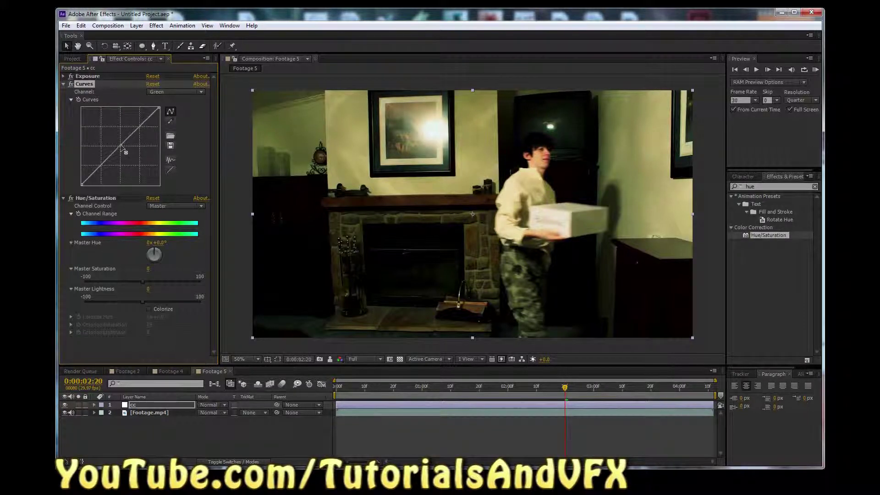
drag(122, 147, 123, 142)
click(172, 425)
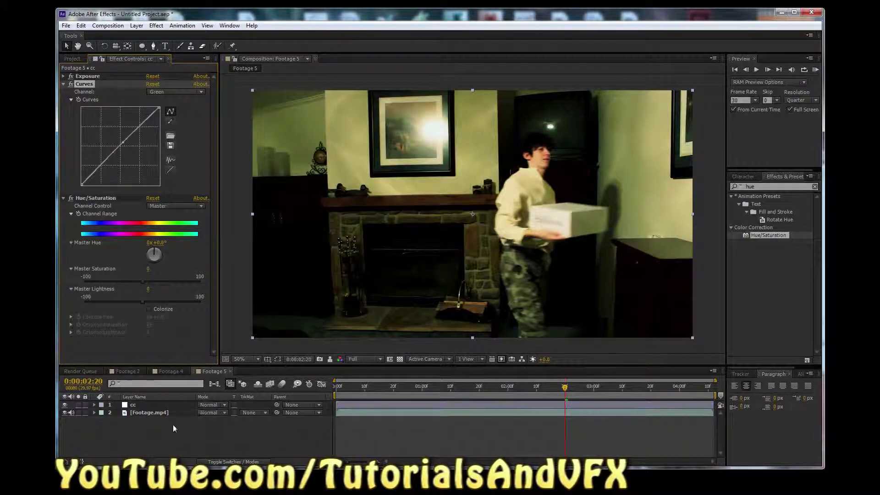
Step: Create a new adjustment layer above cc named Vinette
click(154, 405)
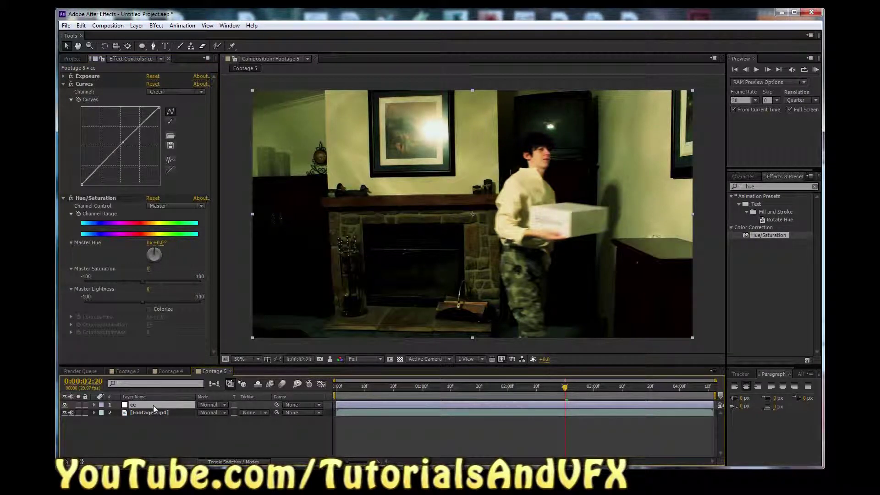
key(ctrl+alt+y)
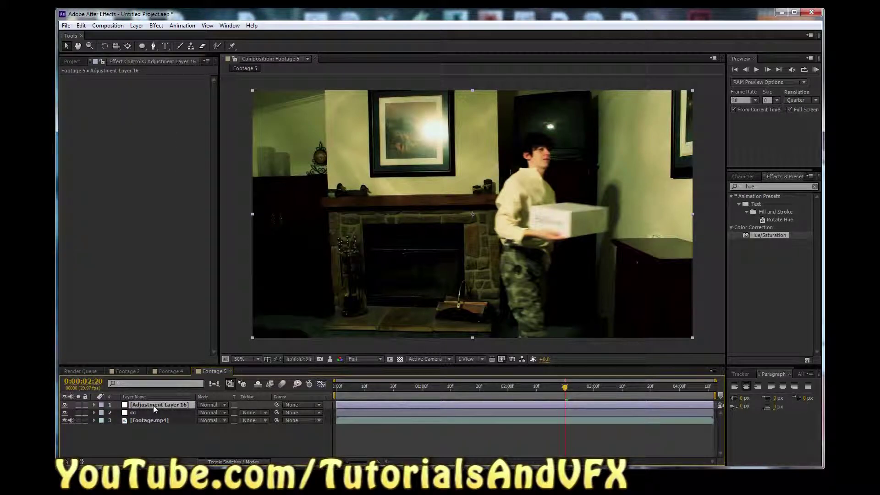
key(Return)
text(V)
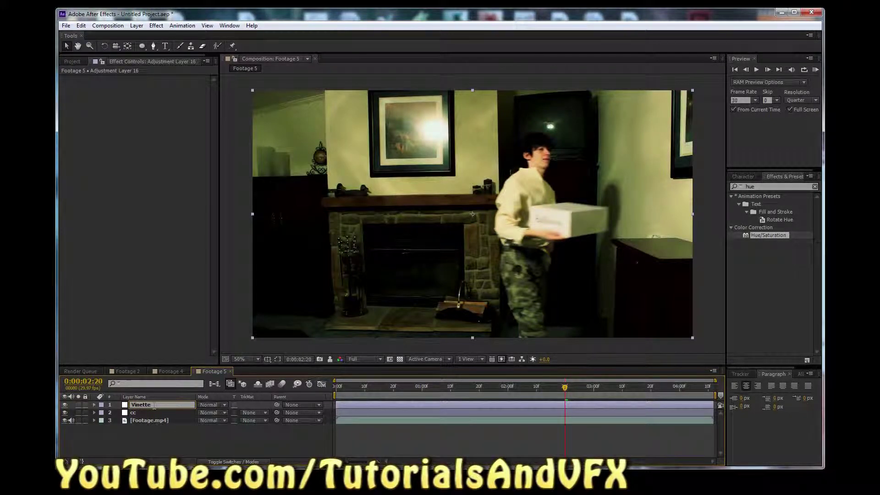
text(inette)
key(Return)
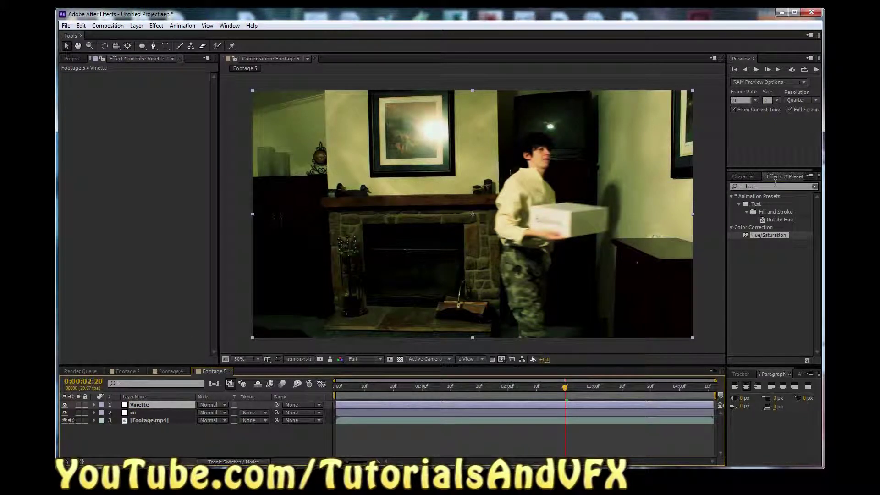
Step: Apply Curves to the Vinette layer and add a full-frame elliptical mask
click(775, 186)
key(BackSpace)
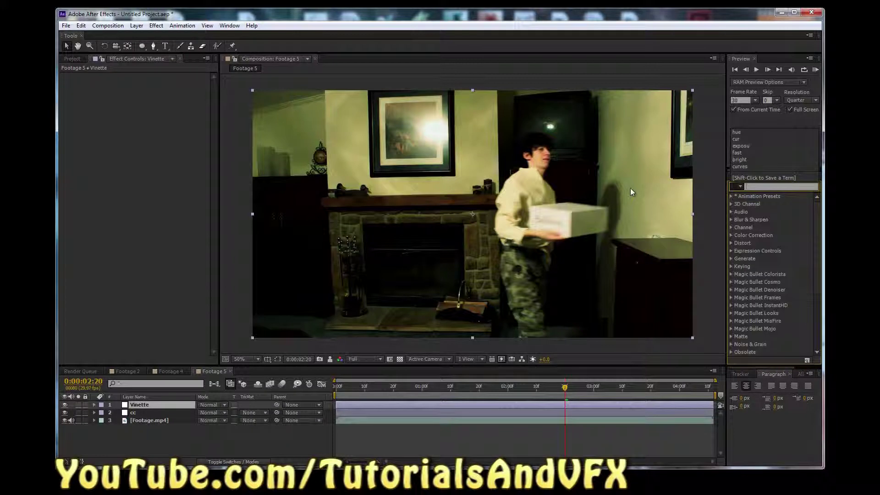
text(curves)
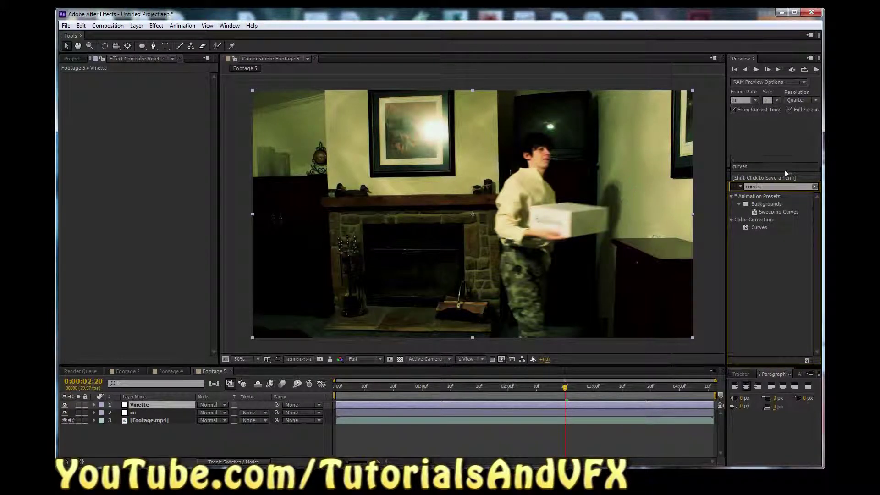
drag(758, 228, 458, 211)
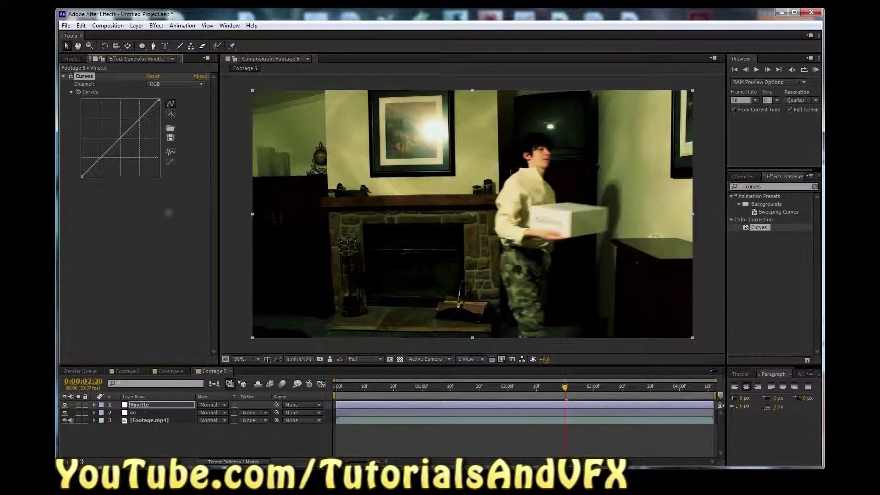
drag(145, 45, 175, 44)
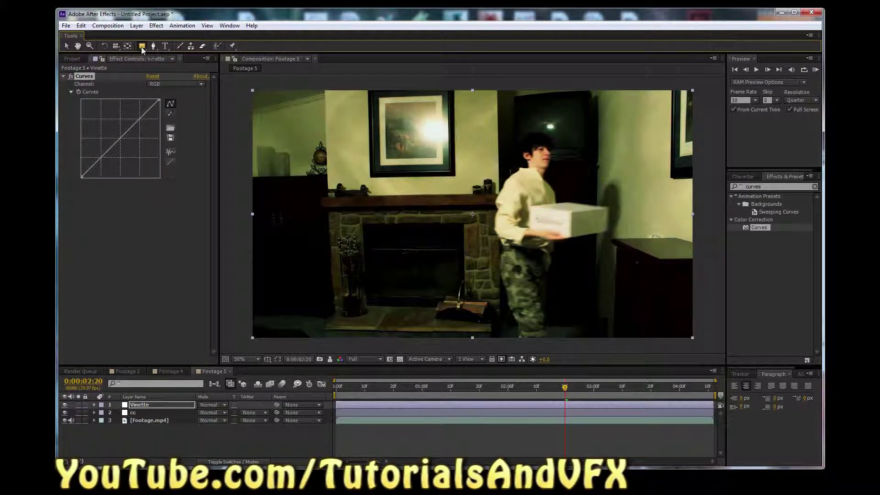
drag(143, 46, 180, 66)
double_click(142, 45)
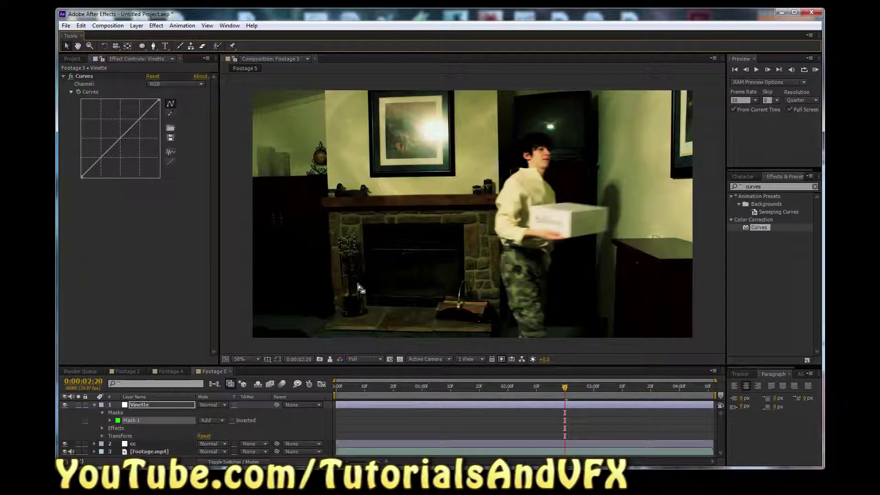
Step: Bow Vinette's curve down to darken and set Mask 1 mode to Subtract
click(161, 406)
key(v)
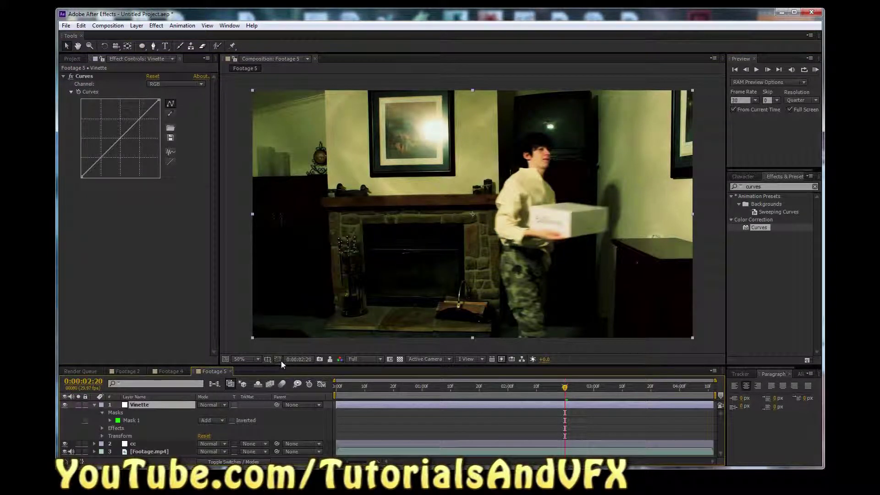
click(279, 360)
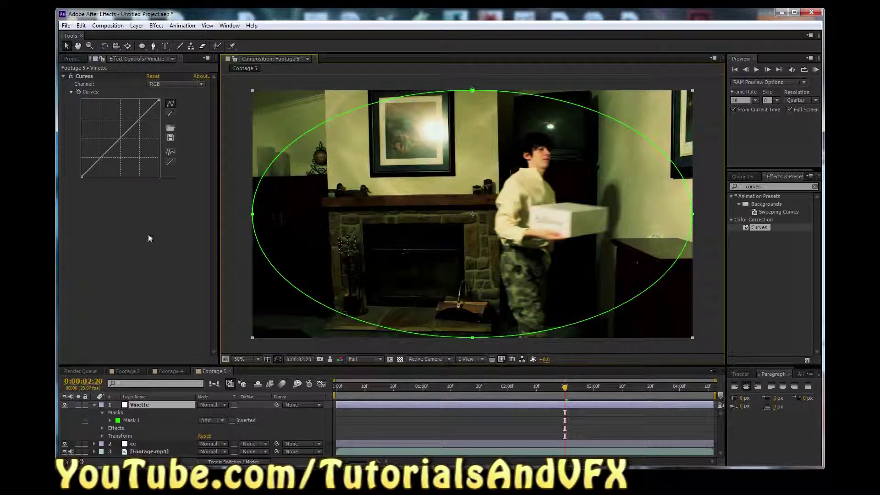
drag(123, 136, 132, 146)
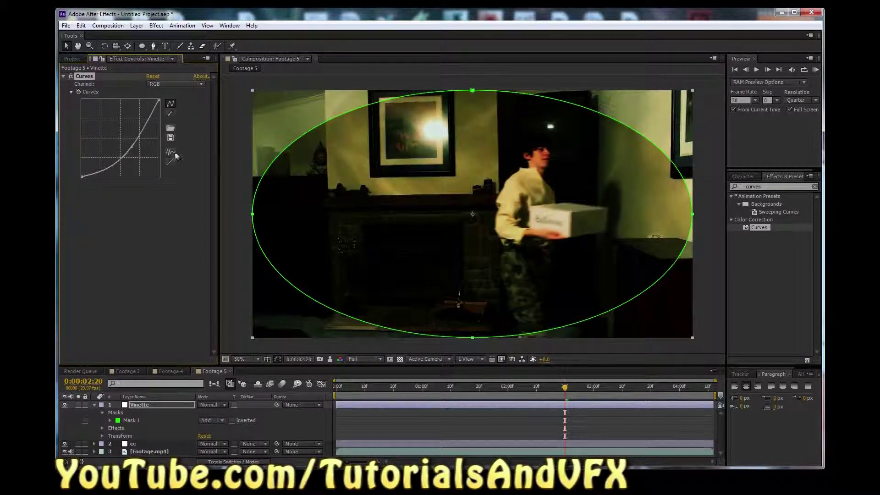
click(223, 420)
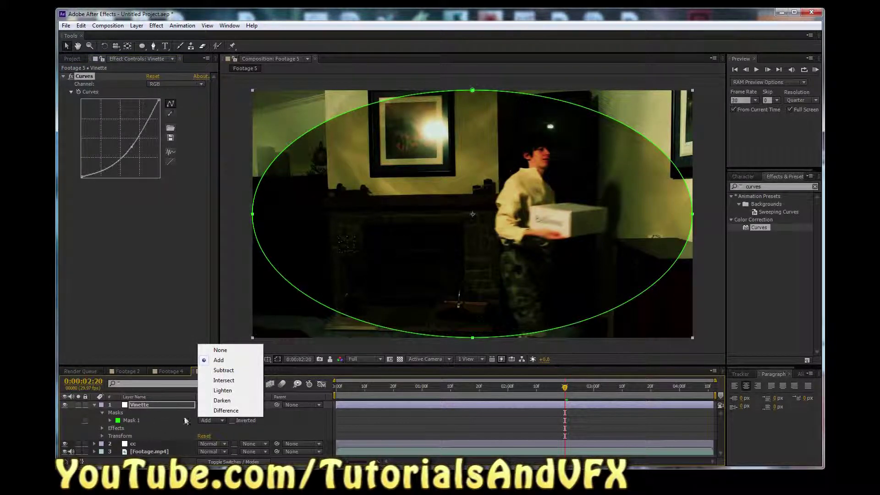
click(224, 370)
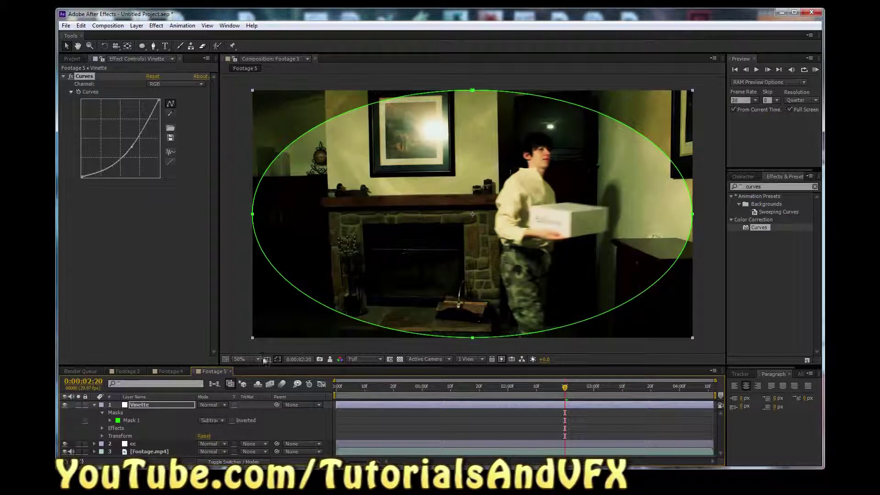
click(276, 359)
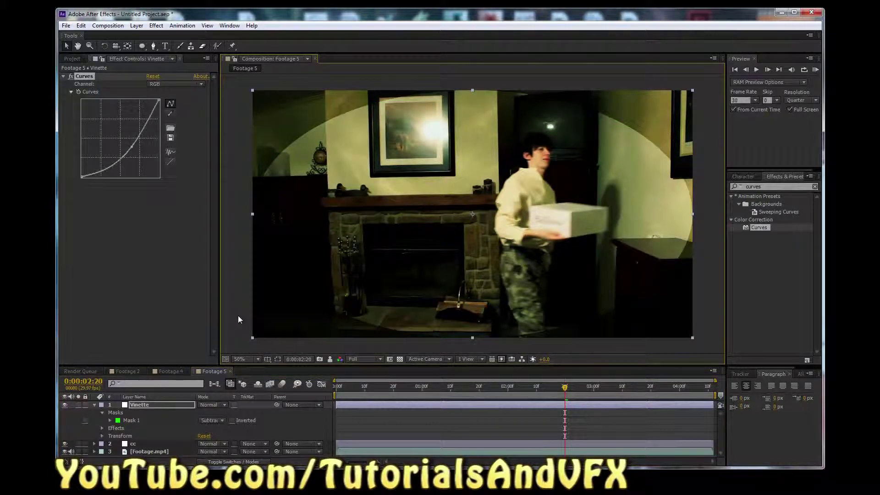
Step: Heavily feather the vignette mask and set the Vinette layer opacity to 48%
click(154, 405)
key(m)
key(m)
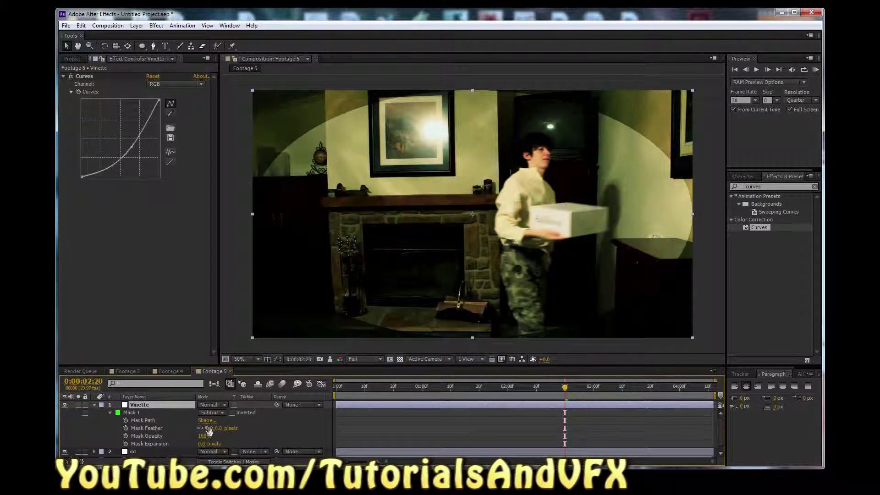
drag(210, 428, 271, 430)
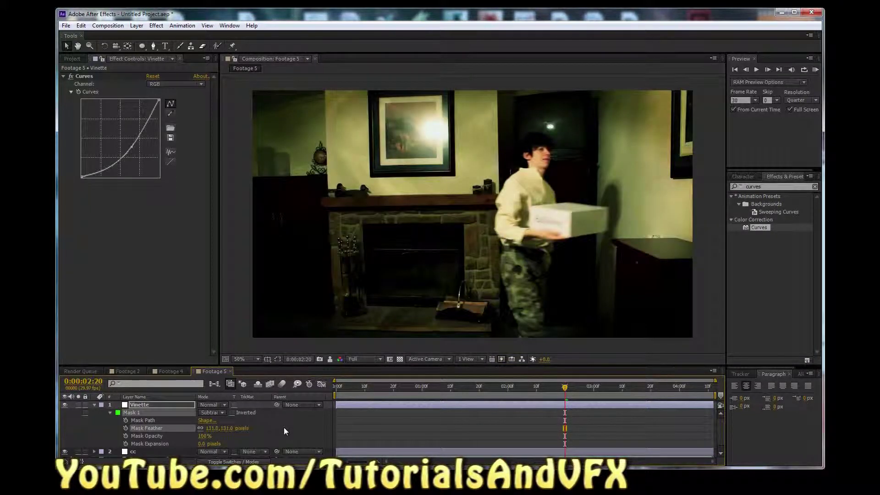
click(161, 403)
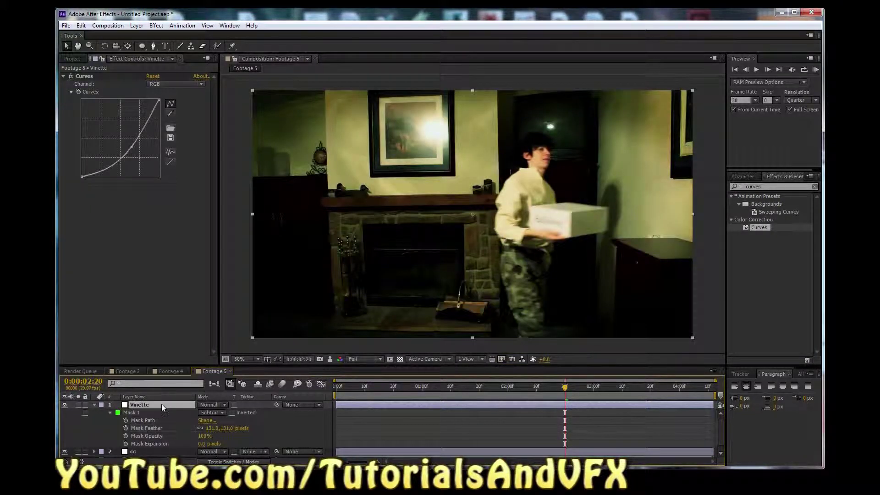
key(t)
drag(206, 417, 178, 411)
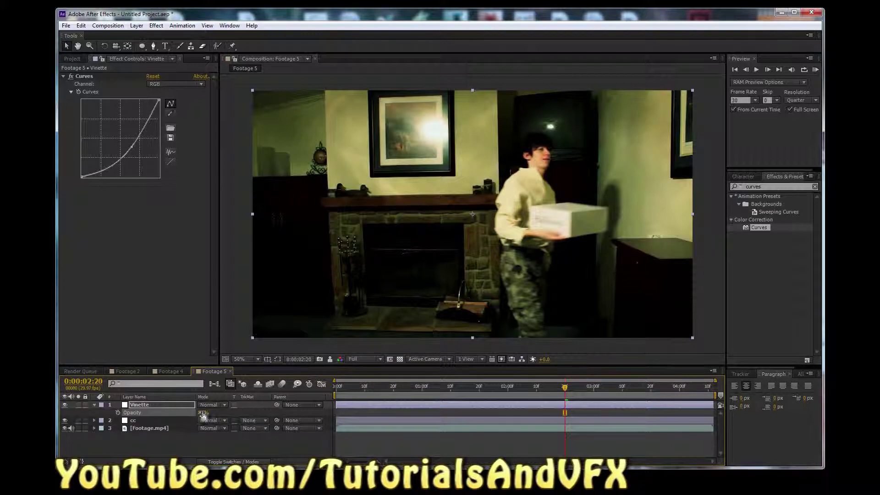
drag(200, 413, 200, 413)
Step: Drag the cc layer's Hue/Saturation Master Saturation down to -47
click(137, 420)
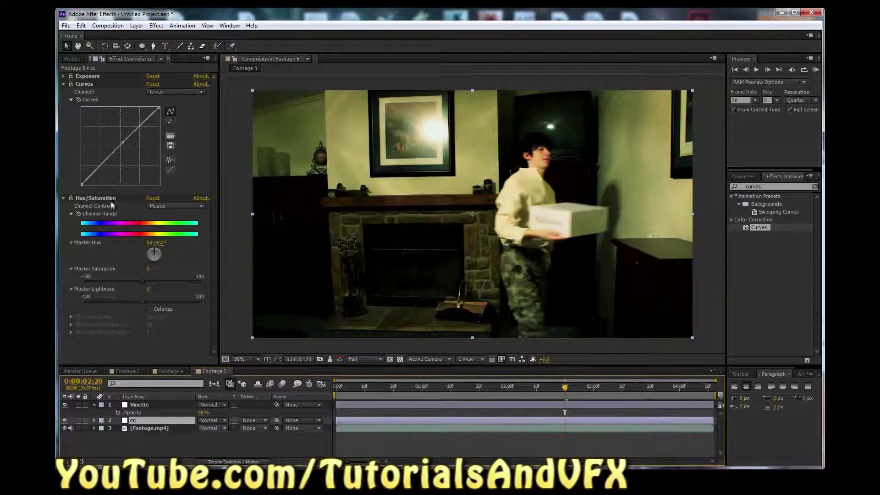
click(95, 198)
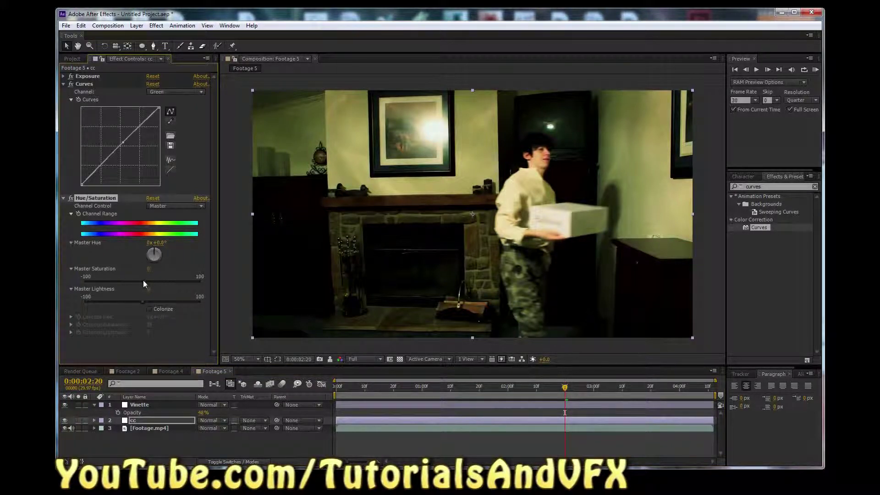
mouse_move(143, 280)
mouse_down()
mouse_move(96, 277)
mouse_move(174, 279)
mouse_move(140, 282)
mouse_up()
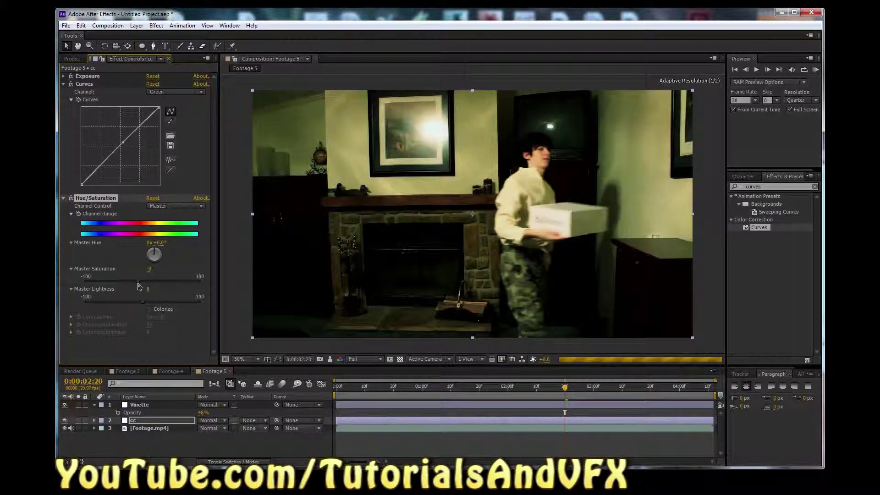
Step: Duplicate Vinette, delete the copy's Curves, and apply Brightness & Contrast instead
click(151, 405)
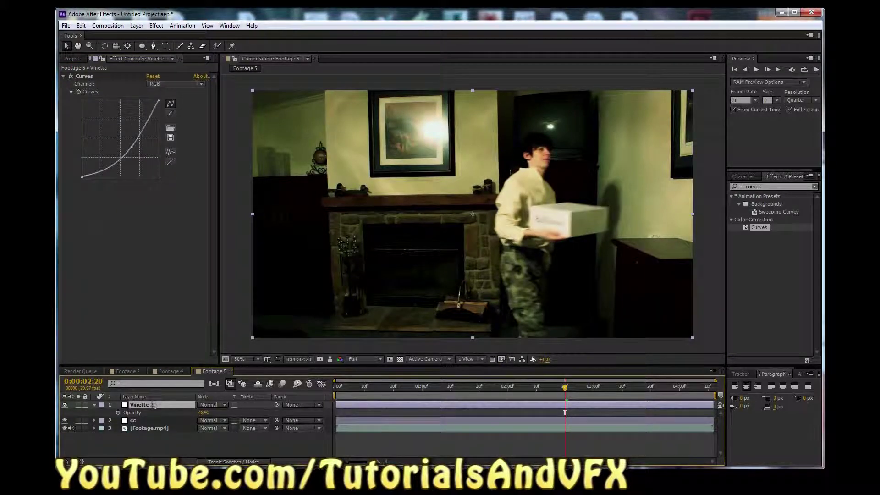
key(ctrl+d)
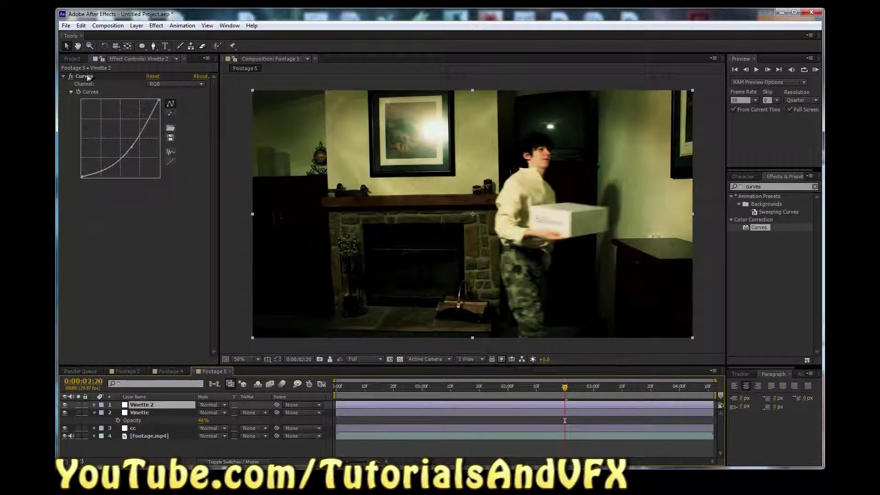
click(87, 76)
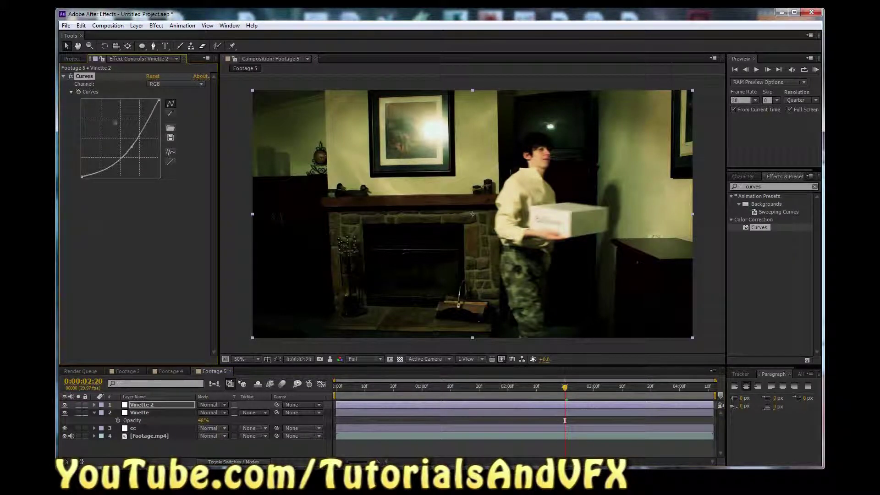
key(Delete)
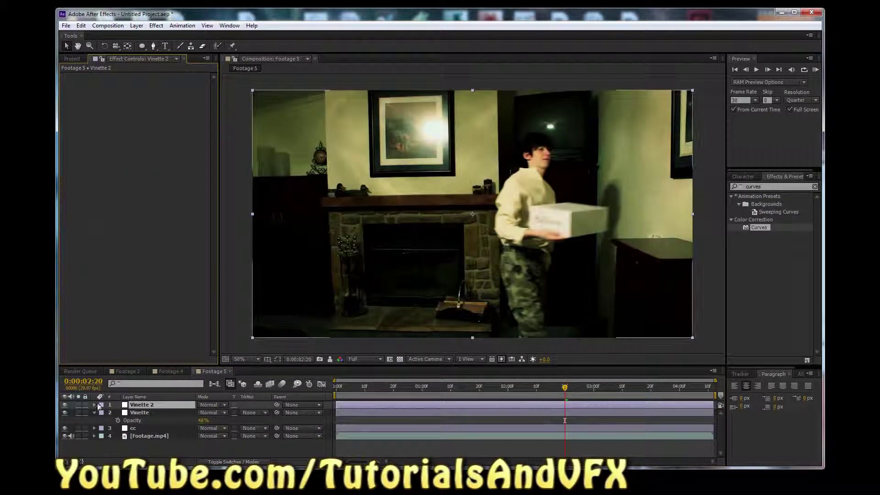
click(759, 186)
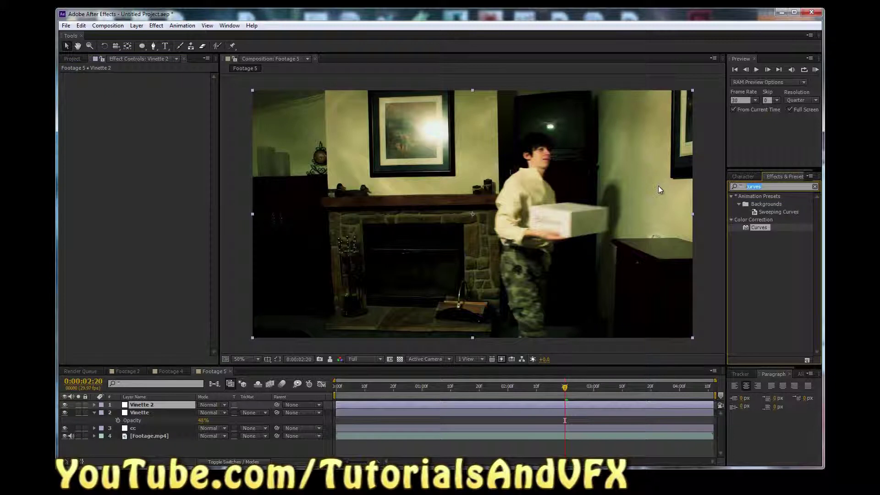
text(brihgt)
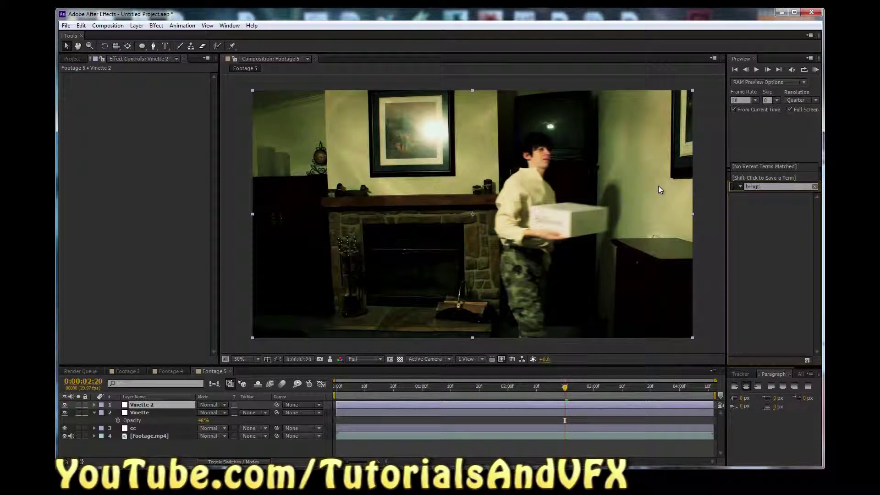
key(BackSpace)
key(BackSpace)
key(BackSpace)
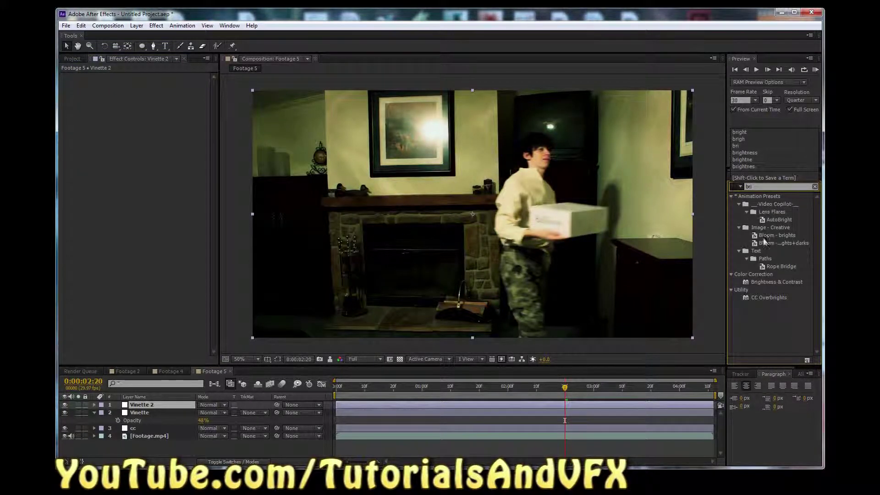
drag(777, 282, 481, 298)
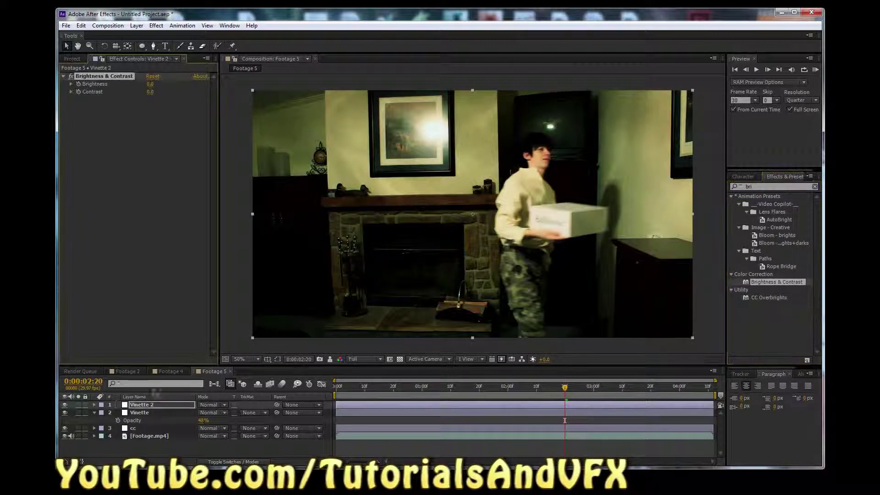
Step: Move Vinette 2 below Vinette and rename it contrastfulnessishstuff
click(156, 405)
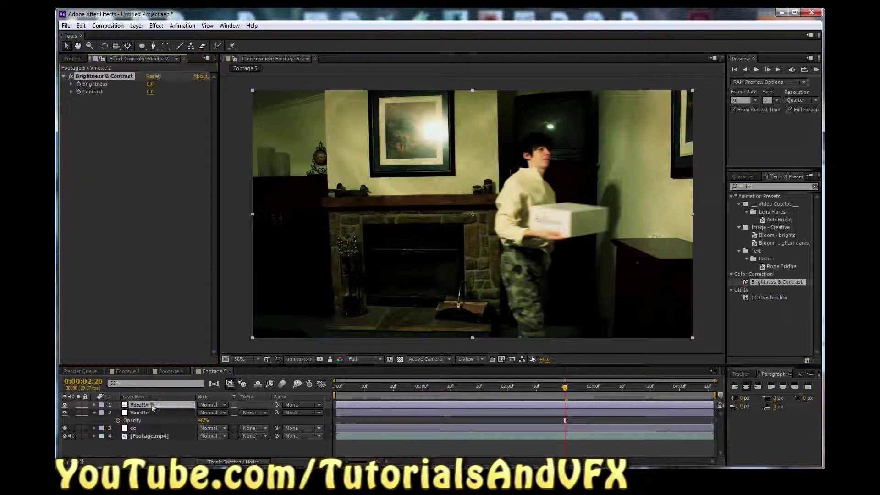
key(ctrl+[)
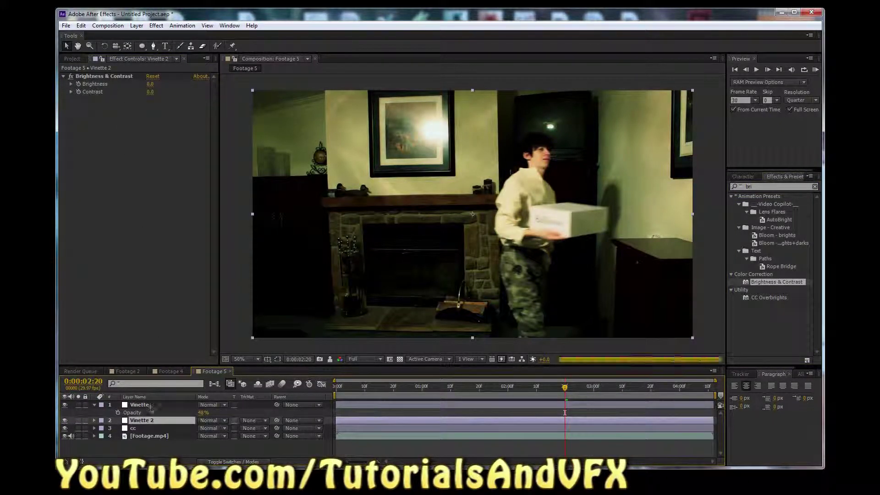
key(Return)
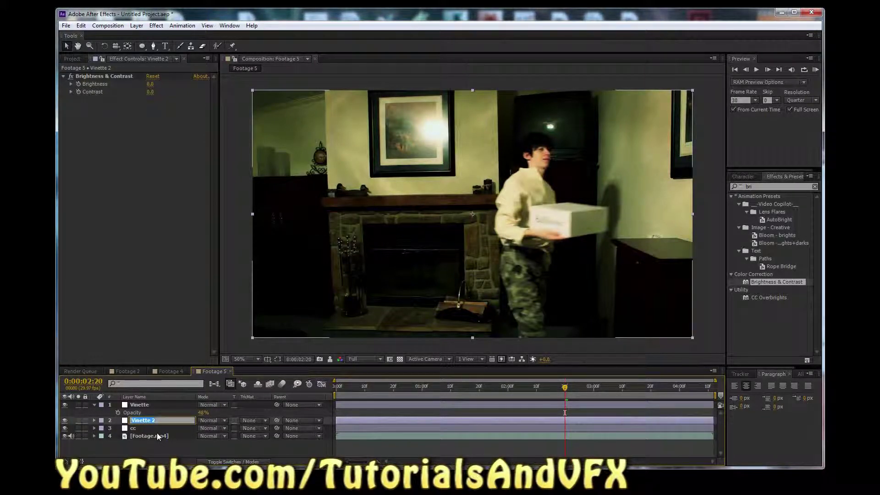
text(contrastfulnessishstuff)
key(Return)
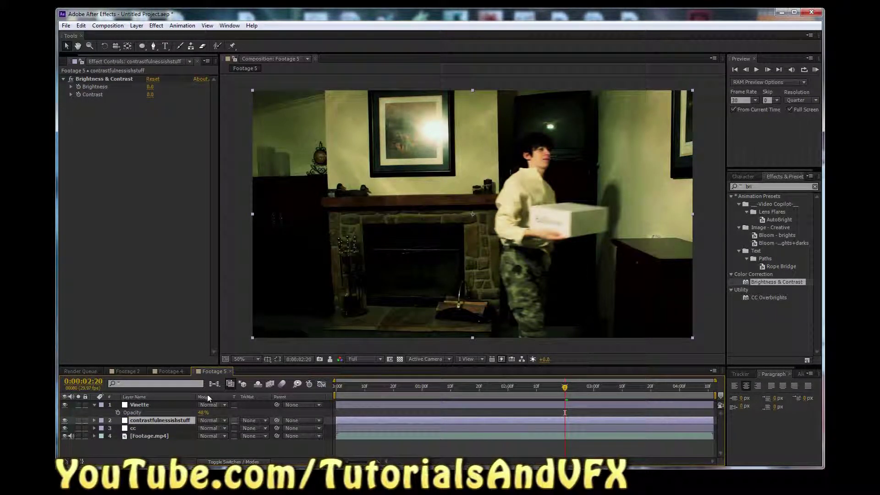
Step: Raise the edge layer's Brightness & Contrast Contrast to 26, comparing with the Vinette and contrast layers toggled
click(277, 358)
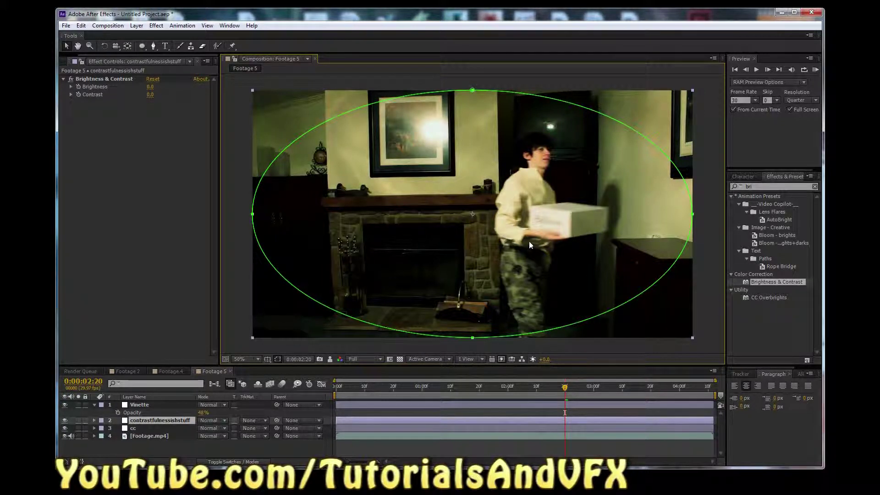
click(65, 405)
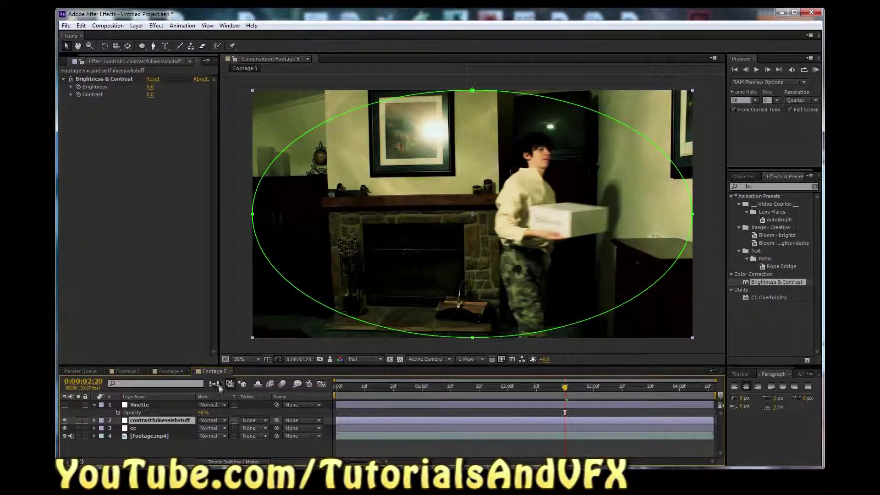
click(324, 120)
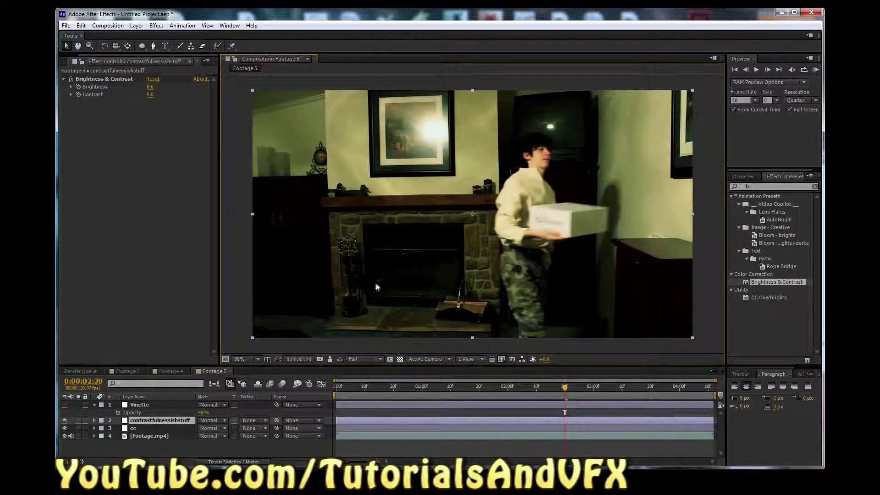
click(279, 360)
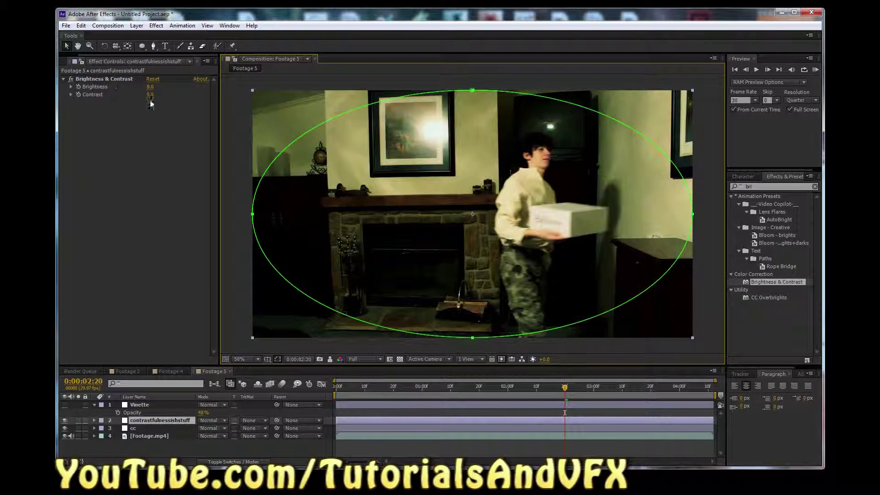
drag(150, 94, 172, 94)
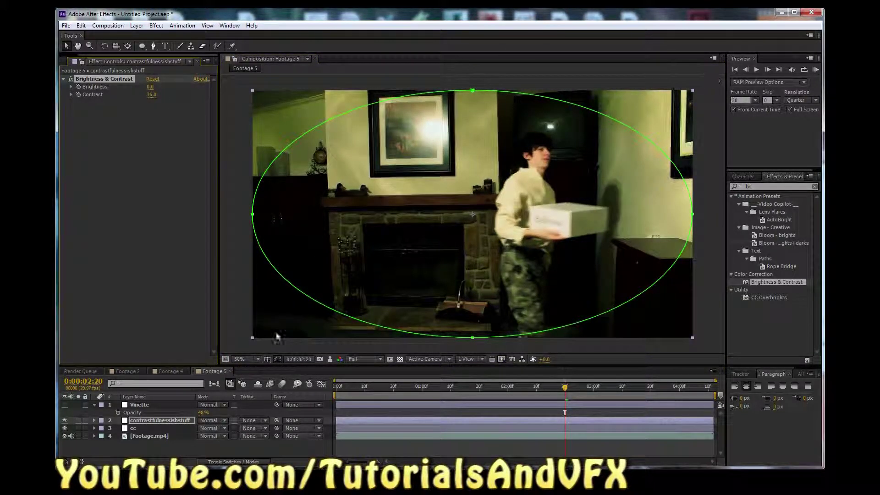
click(278, 359)
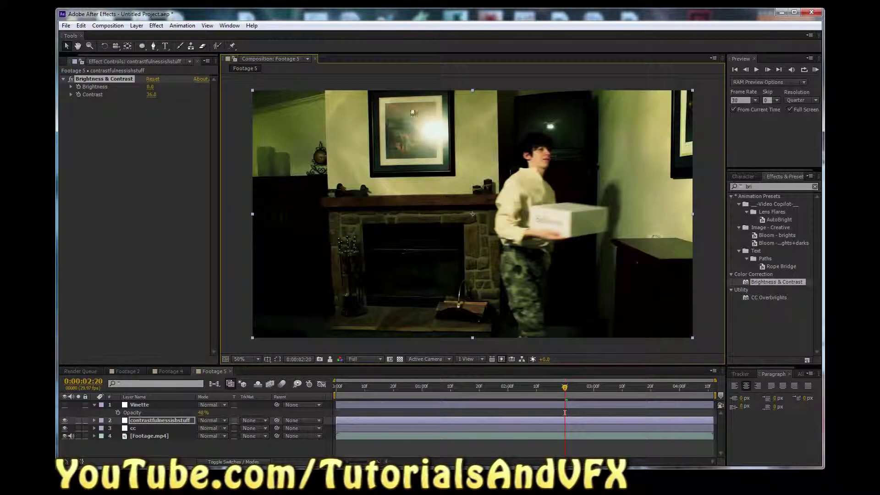
click(65, 421)
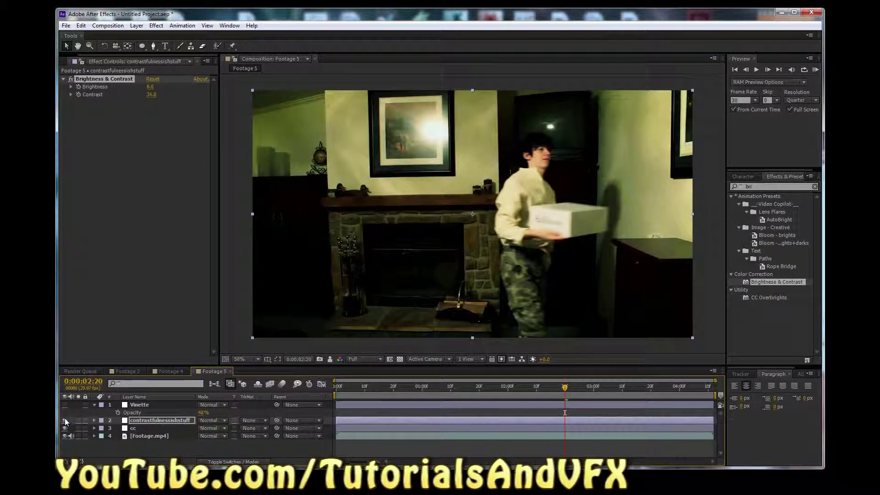
click(65, 420)
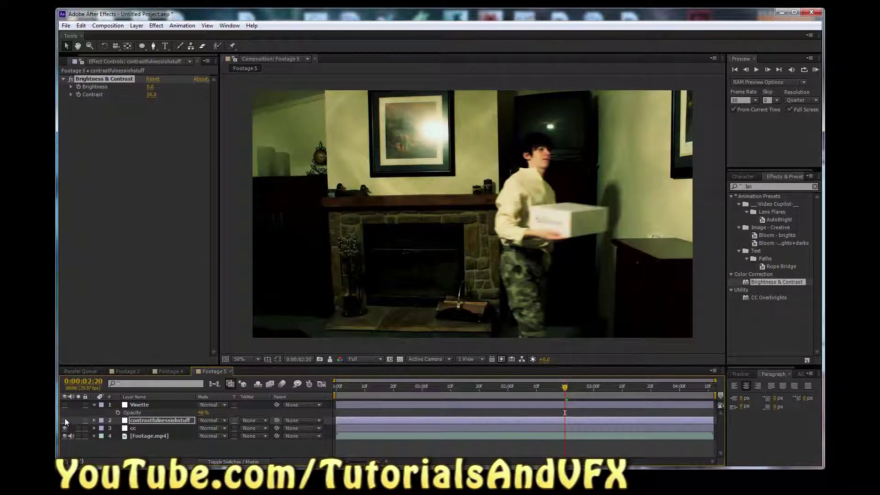
click(64, 420)
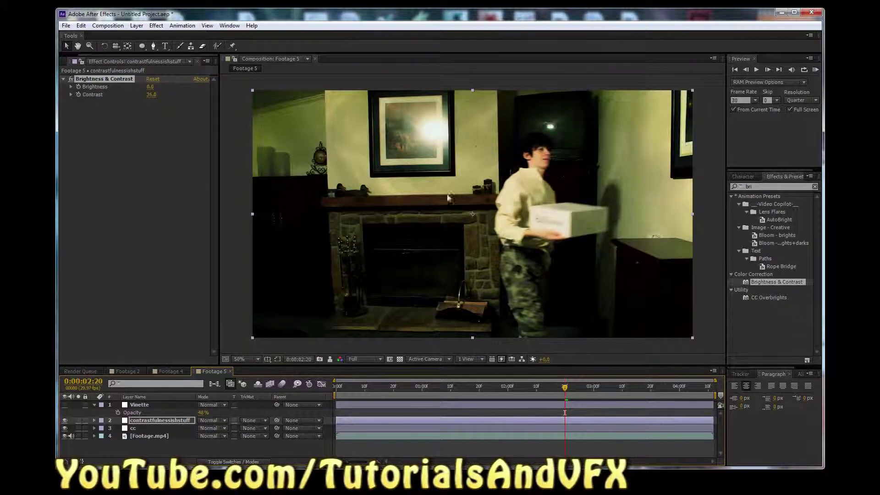
Step: Set the contrast layer's Mask 1 expansion to -41 pixels and hide the mask outline
double_click(142, 46)
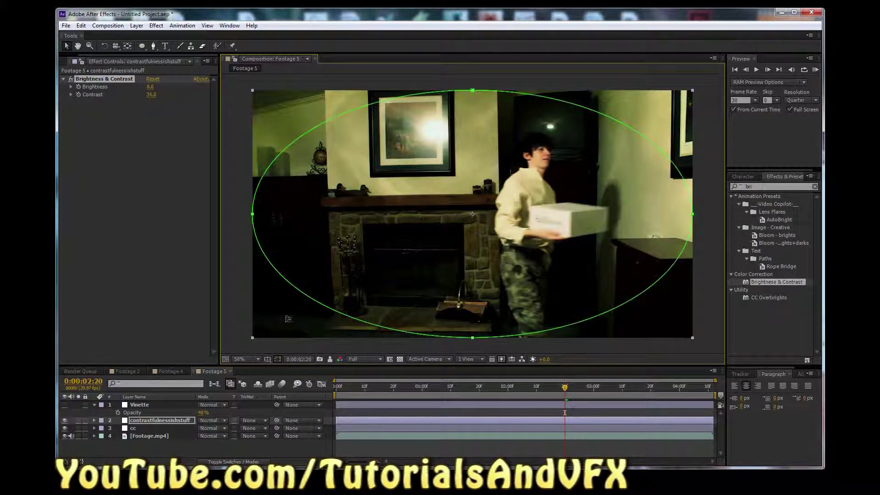
drag(252, 214, 388, 174)
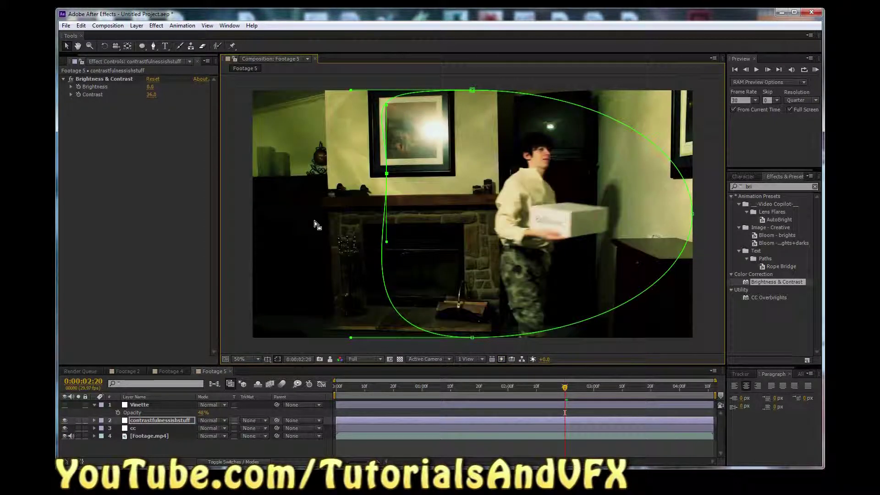
key(ctrl+z)
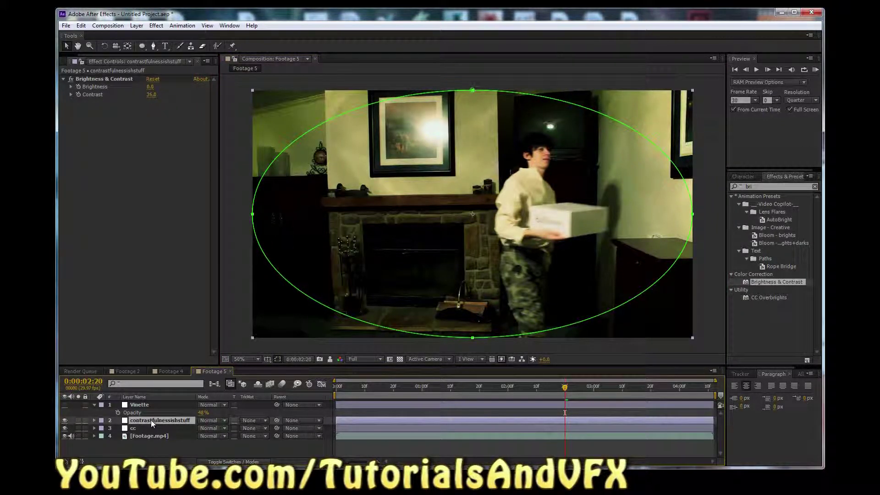
key(m)
key(m)
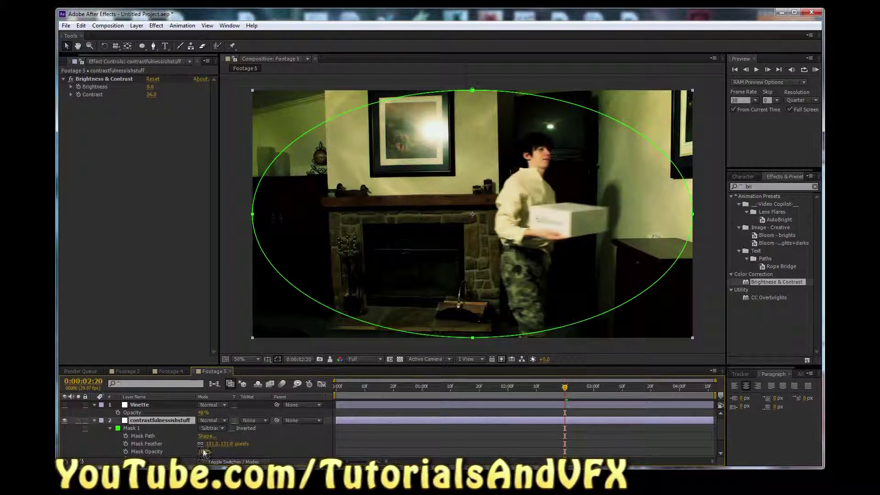
scroll(207, 449, down, 2)
mouse_move(202, 437)
mouse_down()
mouse_move(275, 438)
mouse_move(186, 437)
mouse_up()
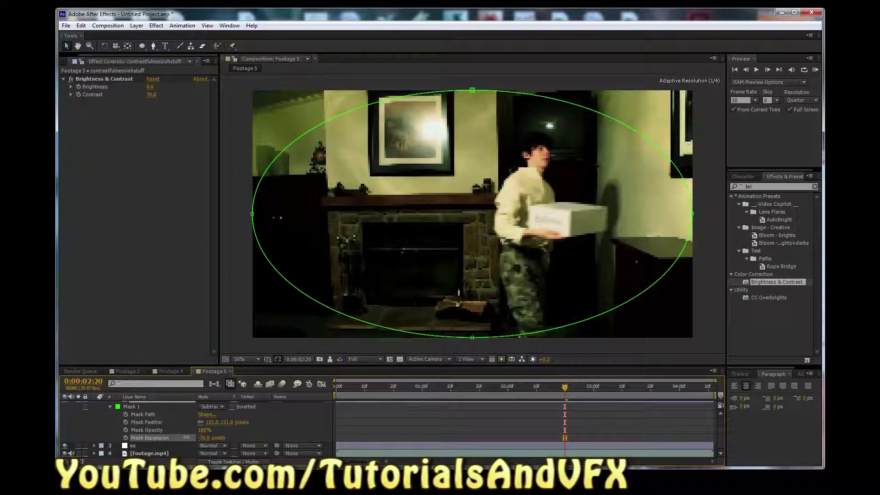
click(277, 359)
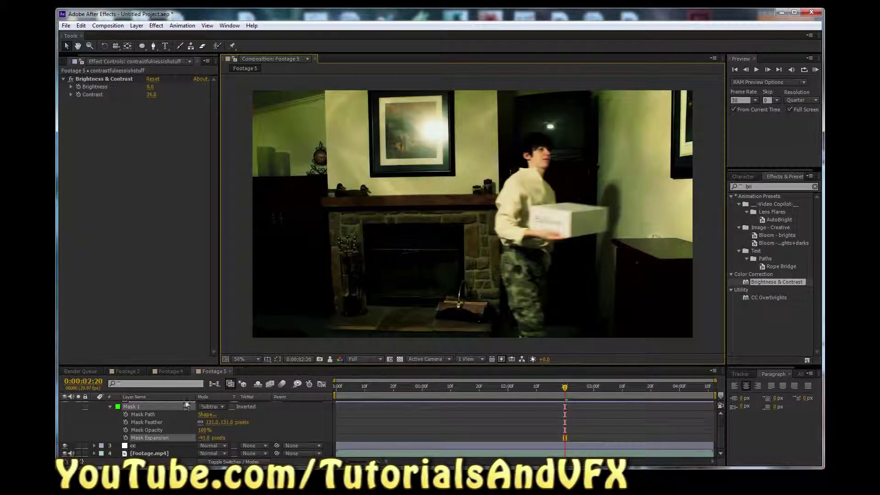
scroll(142, 409, up, 2)
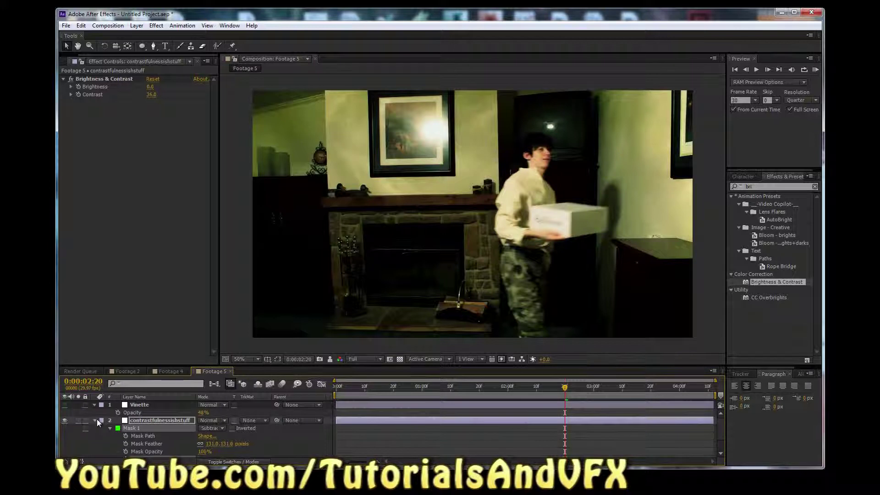
click(94, 420)
Step: Fade the contrastfulnessishstuff layer's opacity to about 70%
click(133, 406)
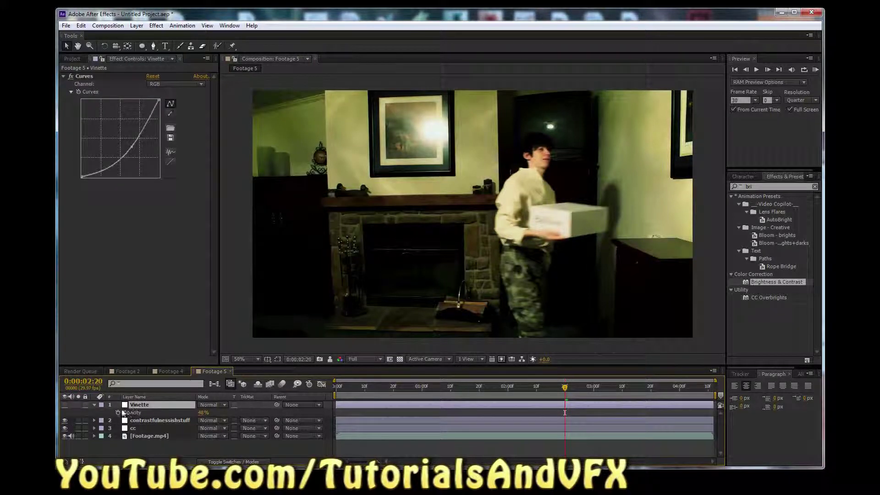
click(64, 405)
click(65, 405)
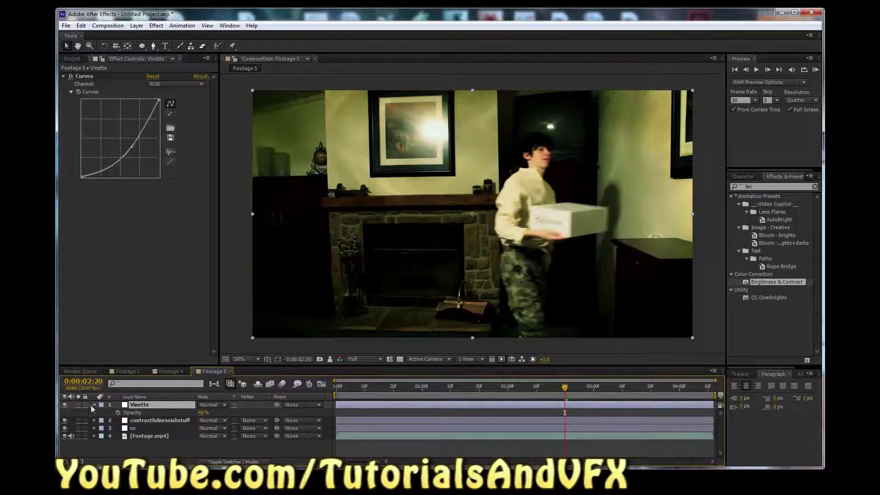
key(t)
key(t)
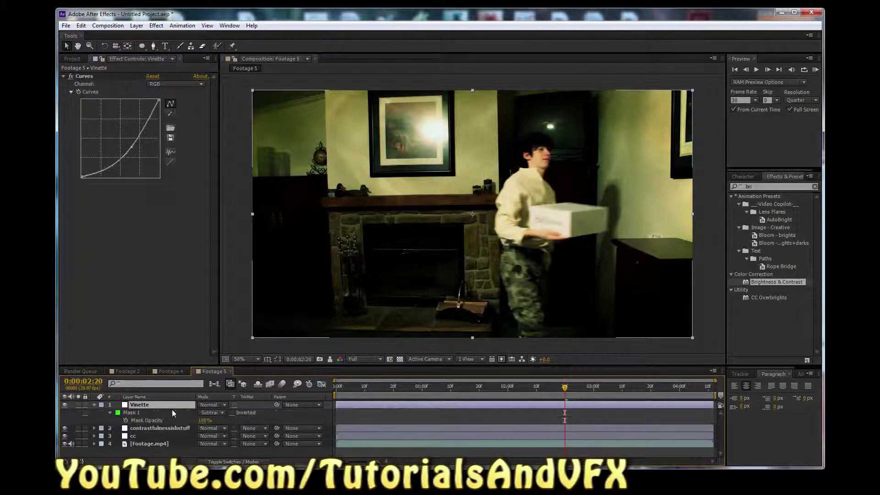
click(177, 428)
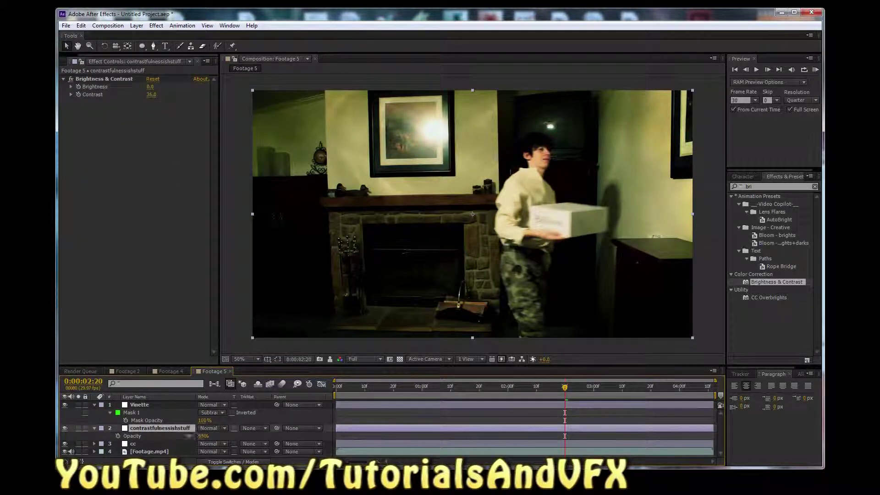
drag(203, 436, 196, 436)
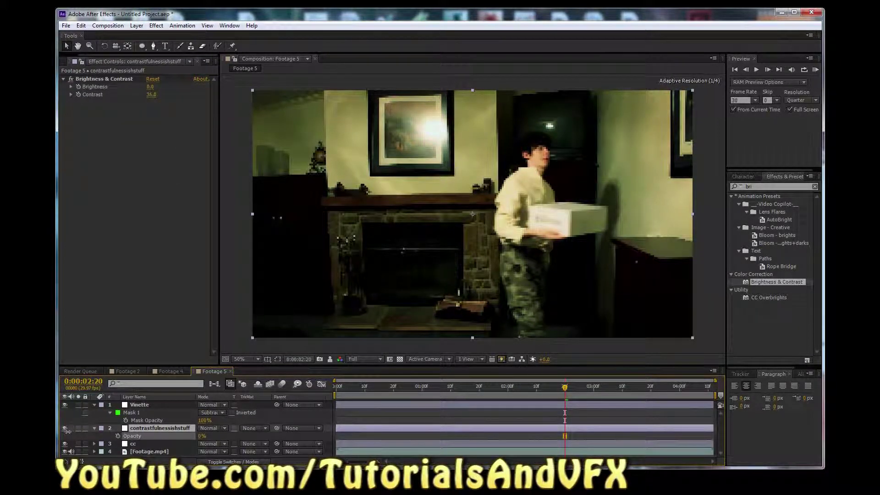
drag(93, 428, 97, 428)
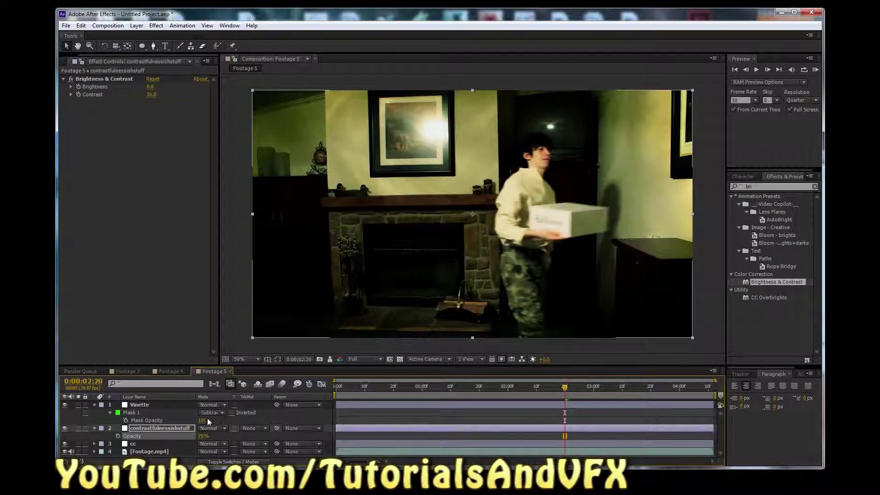
Step: Raise the vignette strength by setting Vinette's opacity to 58%, then review the cc layer
click(155, 406)
key(t)
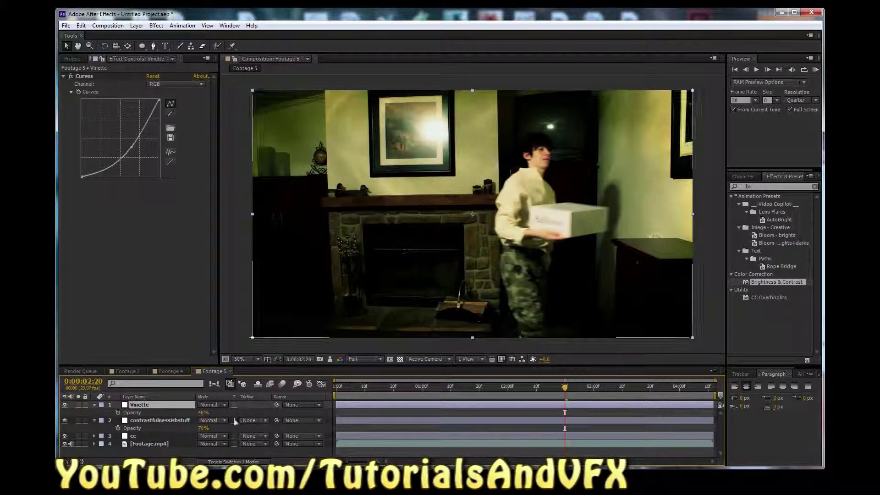
mouse_move(202, 413)
mouse_down()
mouse_move(210, 413)
mouse_move(198, 413)
mouse_up()
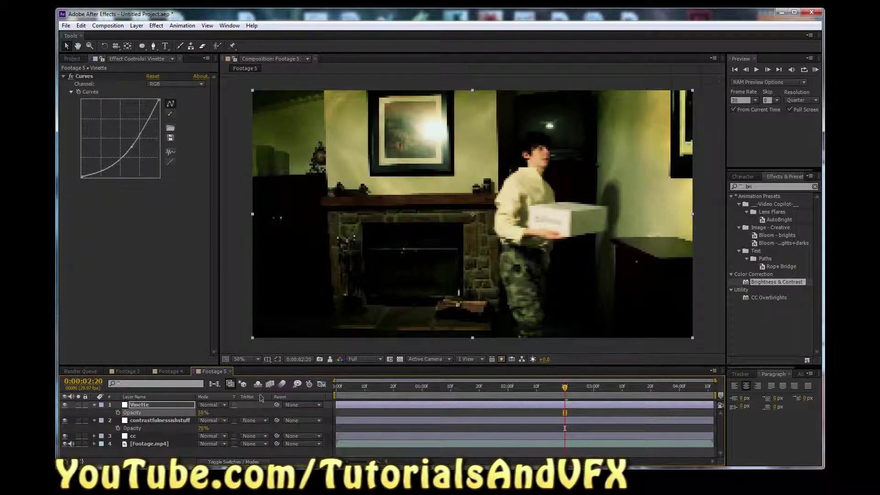
click(228, 339)
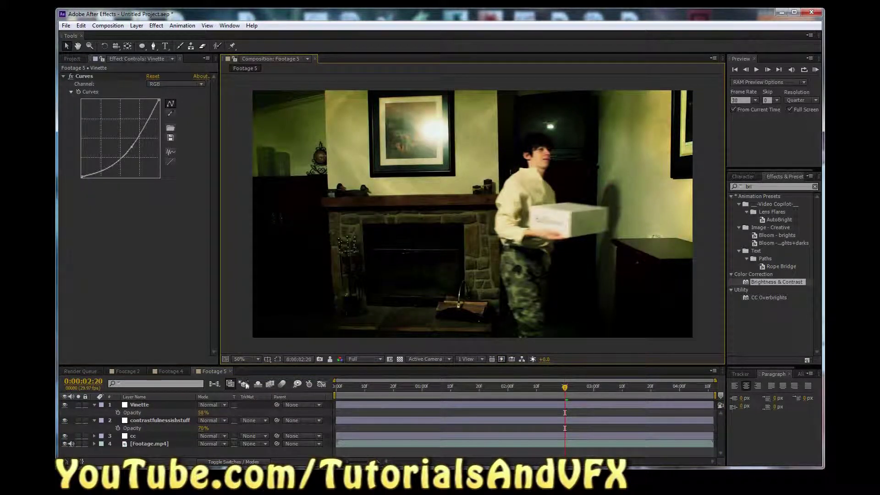
click(154, 435)
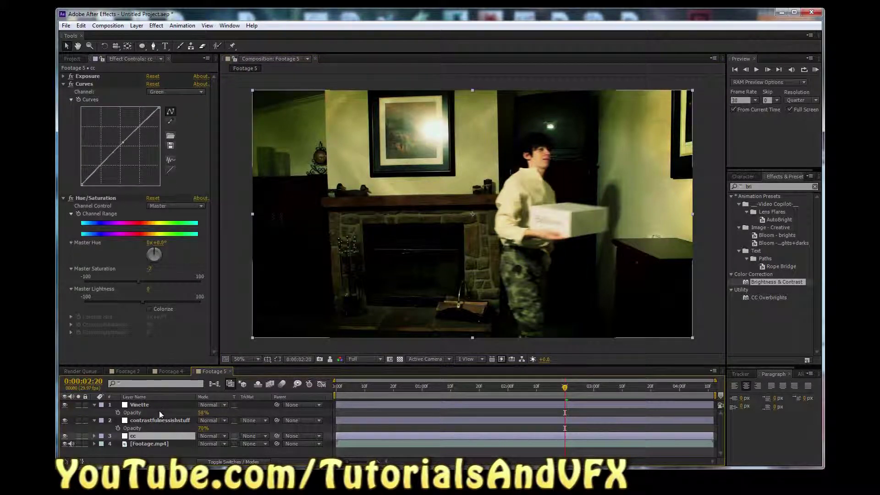
click(163, 421)
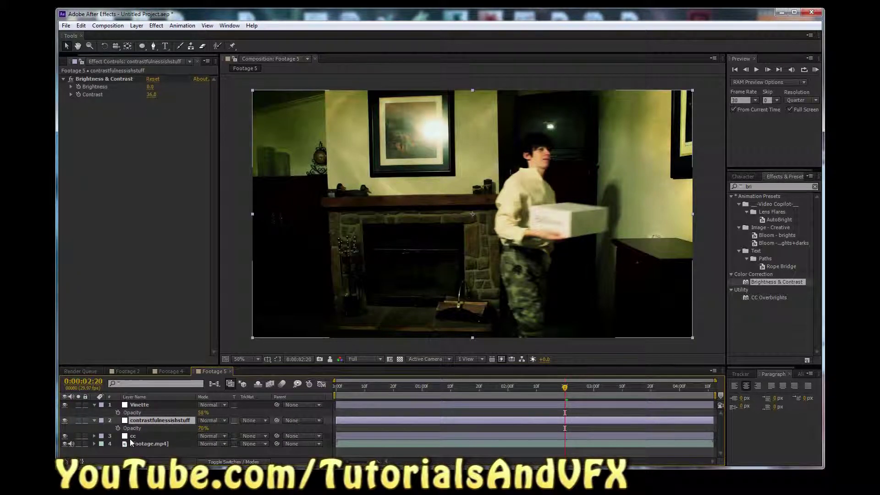
Step: Create a 1920×1080 solid in the lighter green 58B958 on top of the stack
key(ctrl+y)
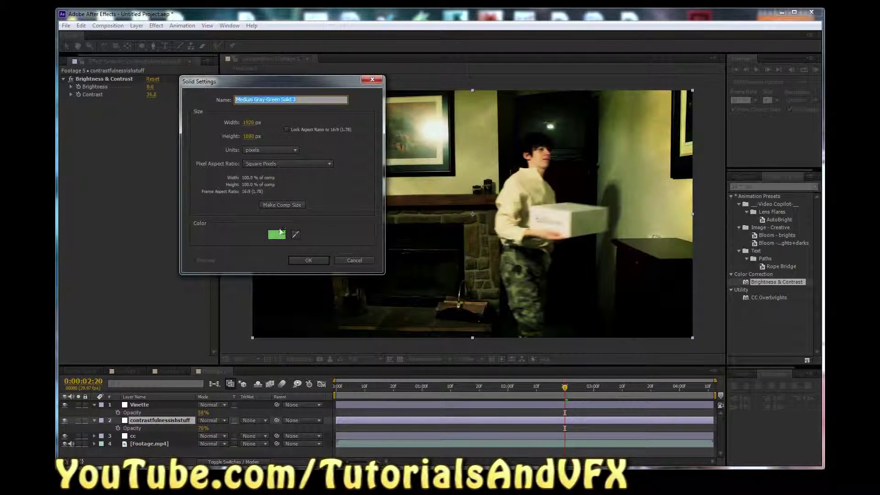
click(276, 205)
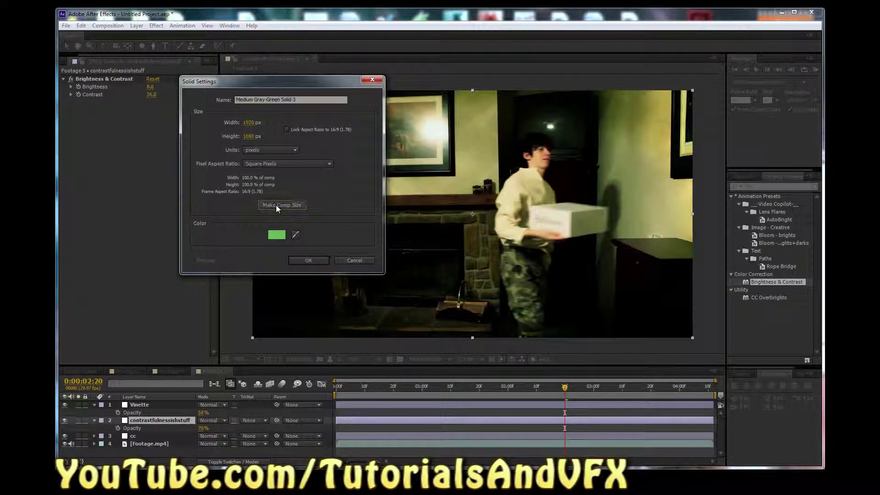
click(276, 235)
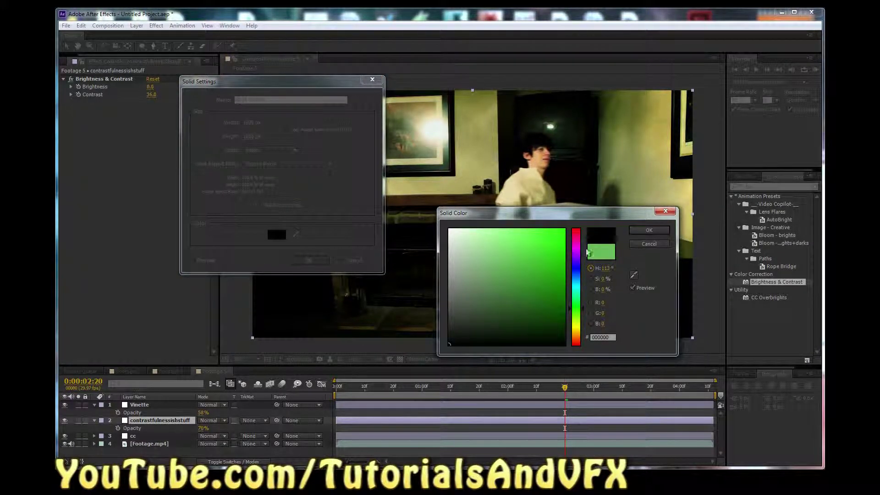
mouse_move(575, 279)
mouse_down()
mouse_move(572, 227)
mouse_move(581, 304)
mouse_up()
click(601, 252)
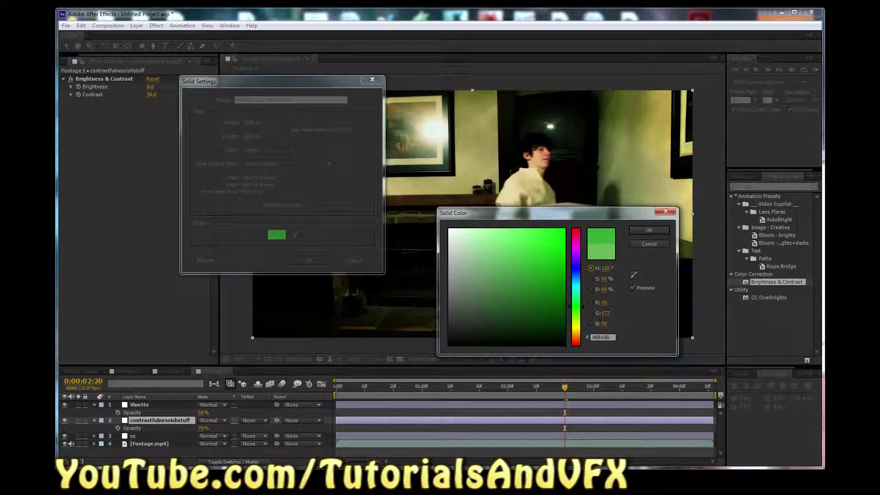
drag(537, 257, 510, 260)
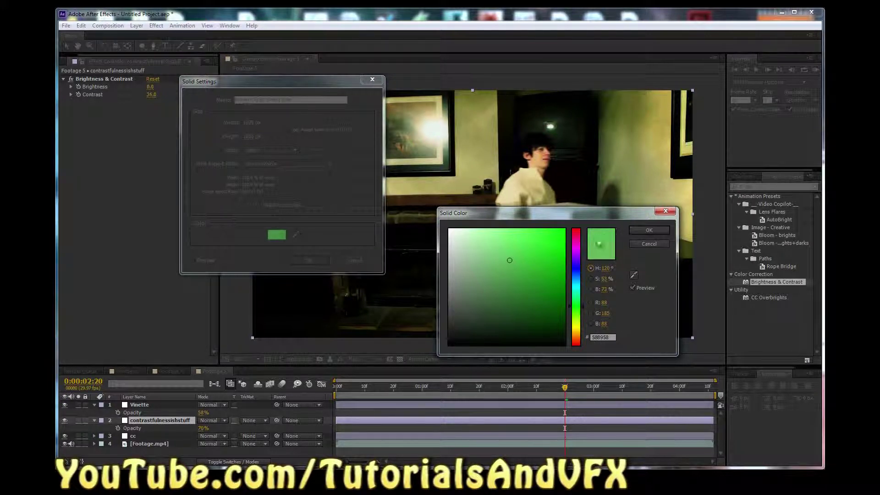
click(614, 336)
drag(599, 344, 605, 344)
key(Right)
click(641, 230)
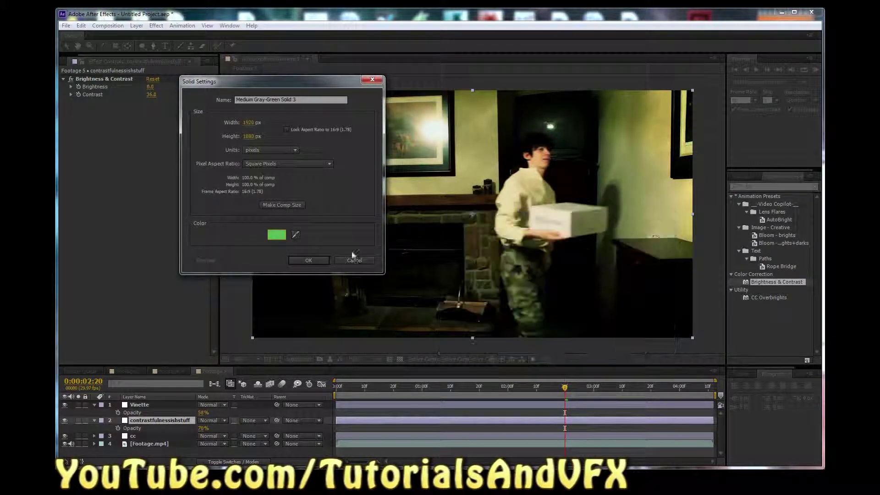
click(302, 260)
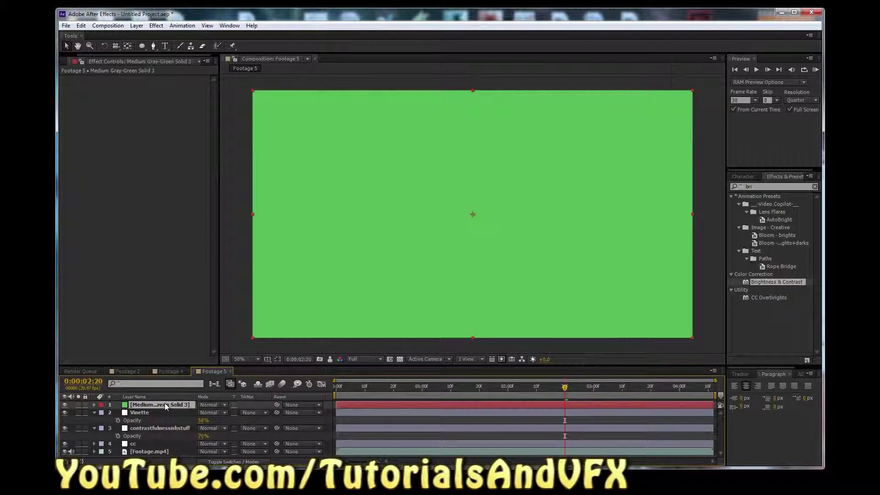
Step: Move the green solid below Vinette and set its opacity to 5%
drag(164, 403, 144, 419)
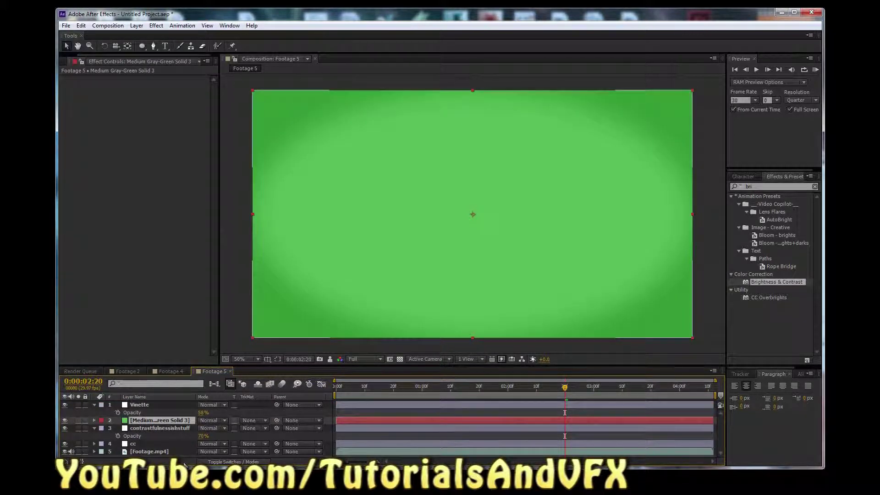
key(t)
drag(202, 428, 162, 432)
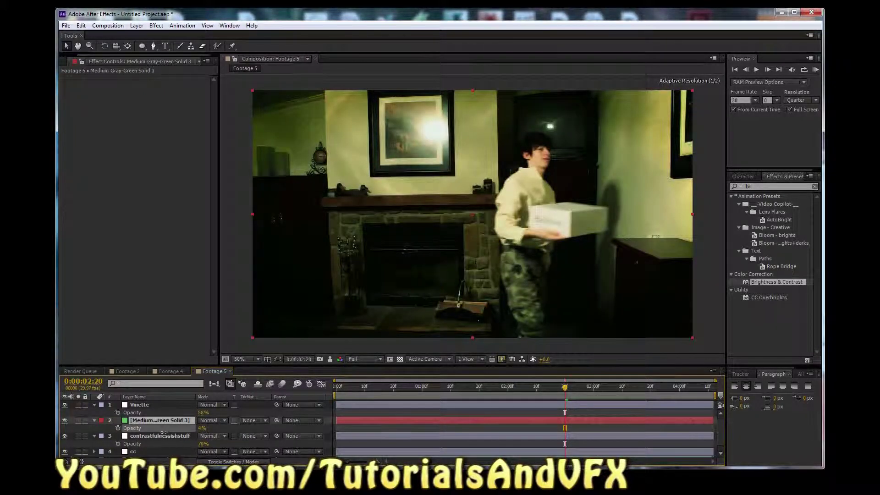
drag(164, 432, 163, 432)
Step: Toggle the green solid's visibility to compare, leaving it hidden
click(65, 421)
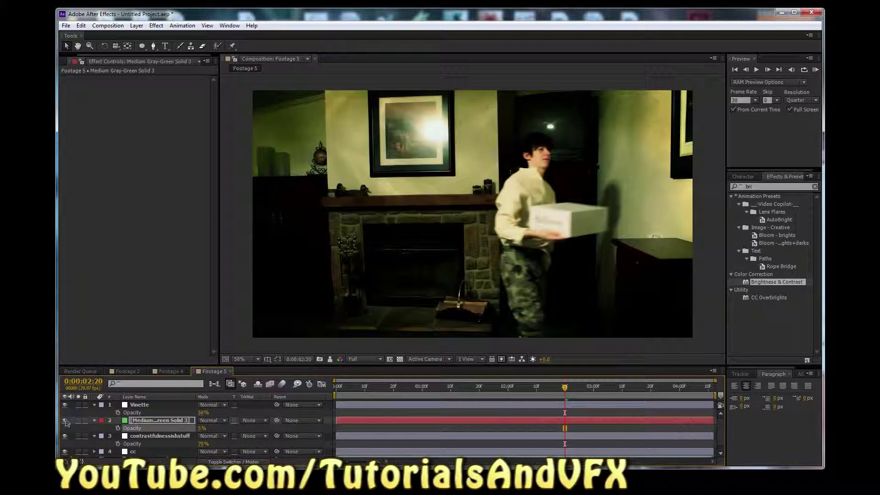
click(65, 421)
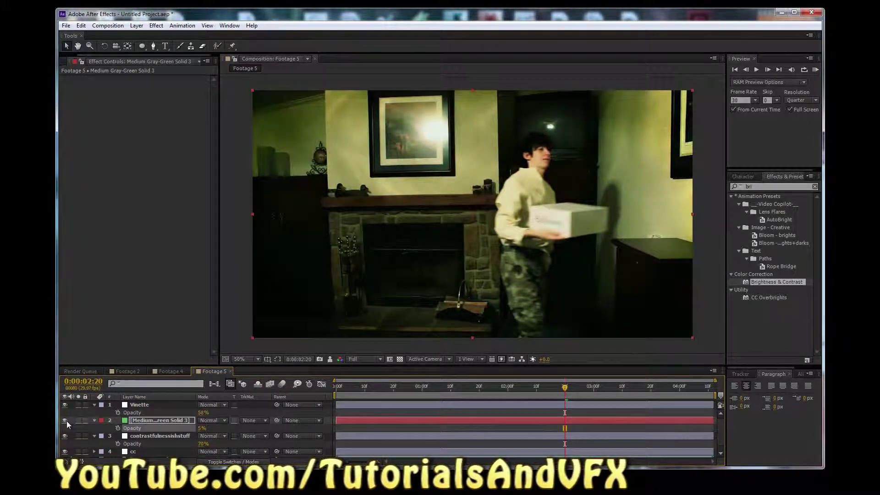
click(320, 360)
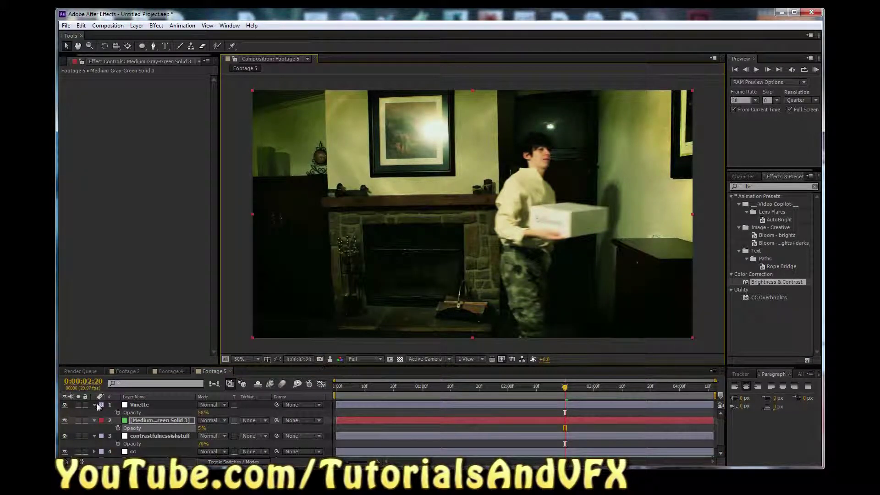
click(65, 421)
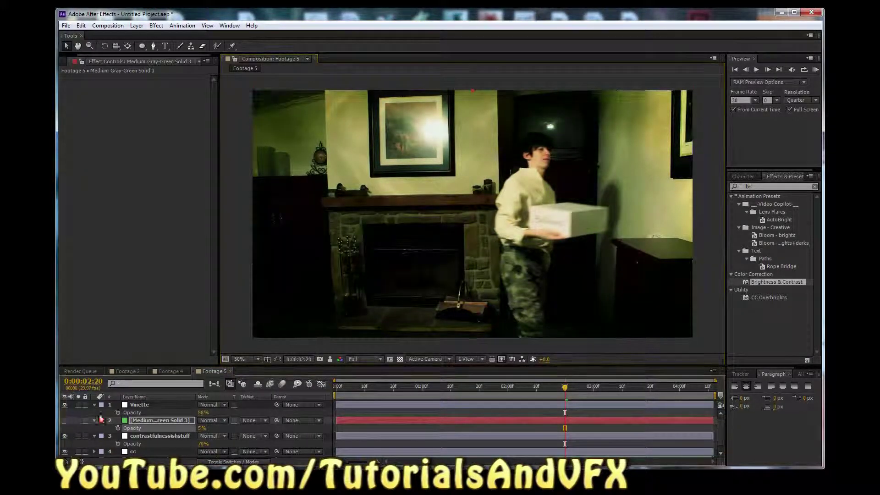
Step: Compare the grade against a stored snapshot with and without the haze, then show the green solid again
click(330, 359)
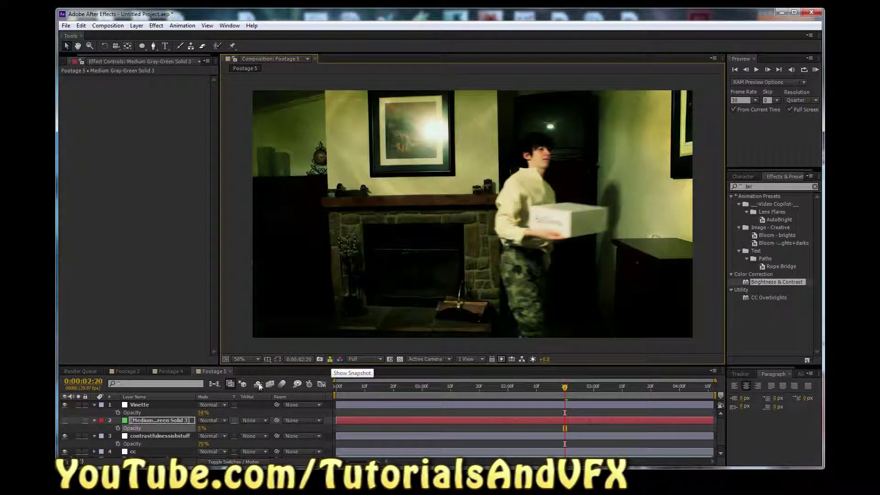
click(95, 420)
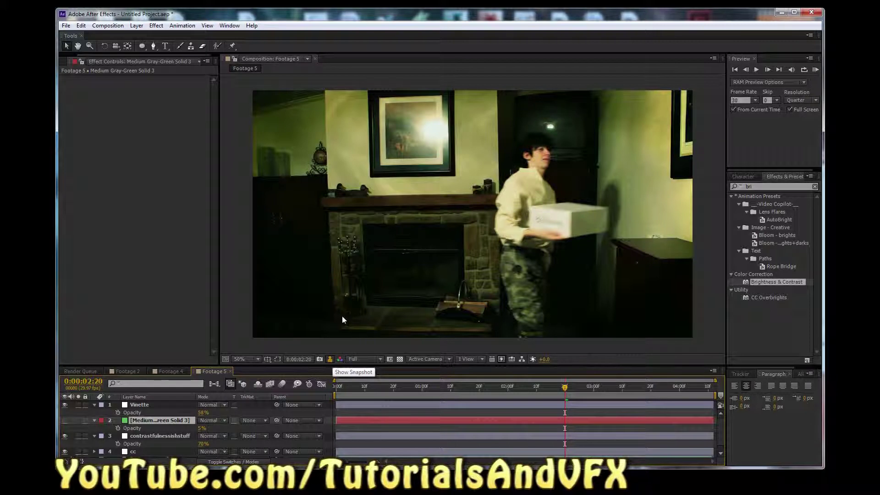
click(330, 359)
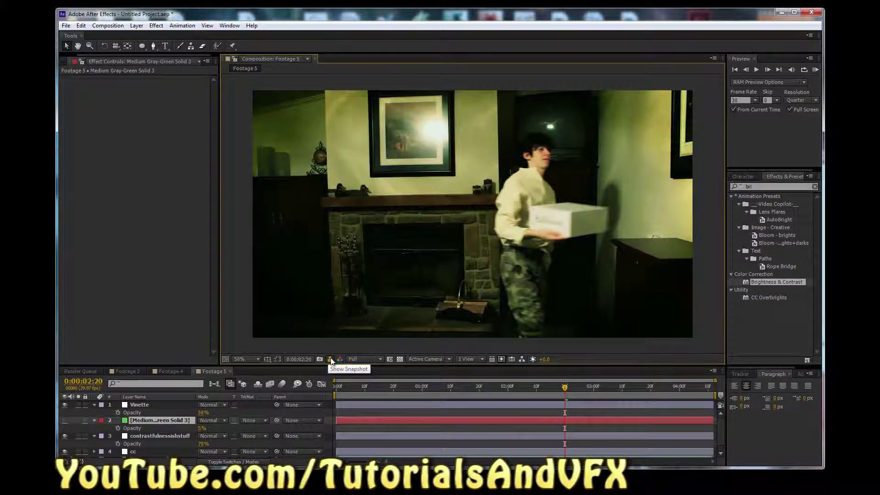
click(331, 359)
click(330, 359)
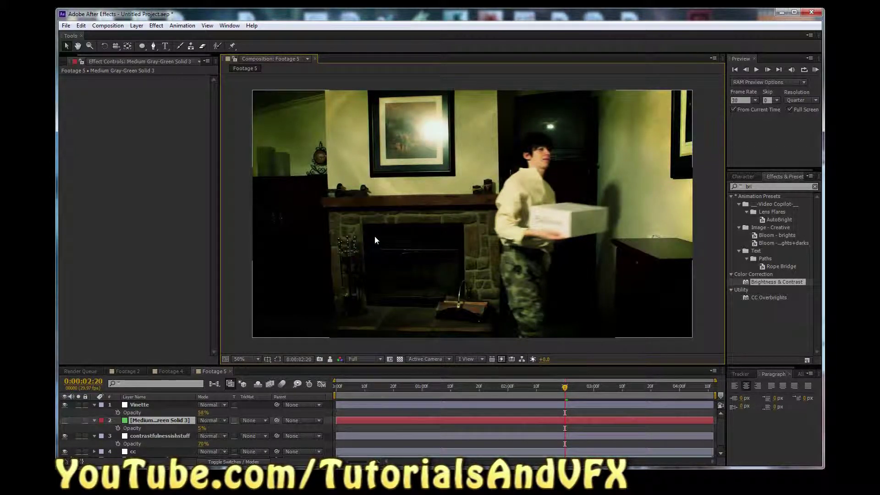
click(330, 359)
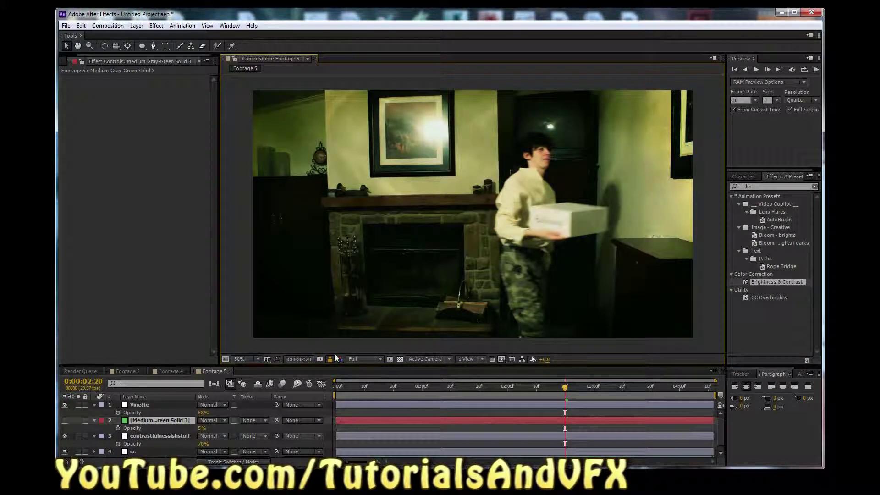
click(65, 420)
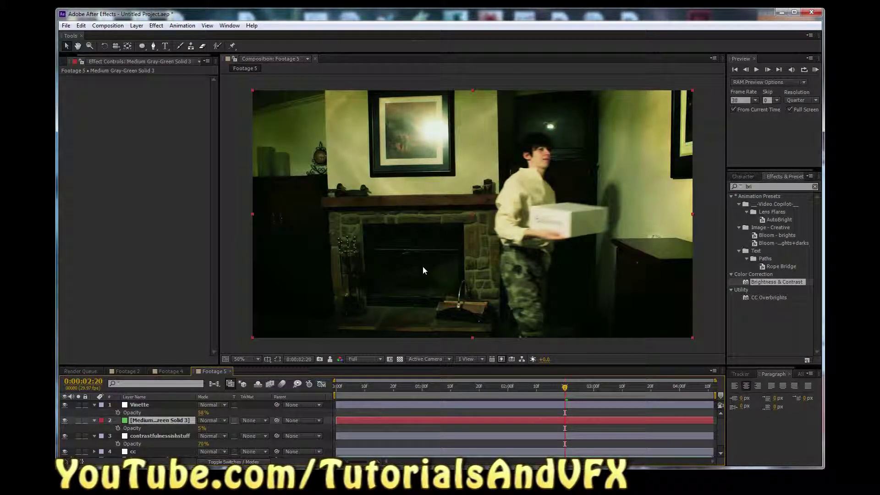
click(59, 62)
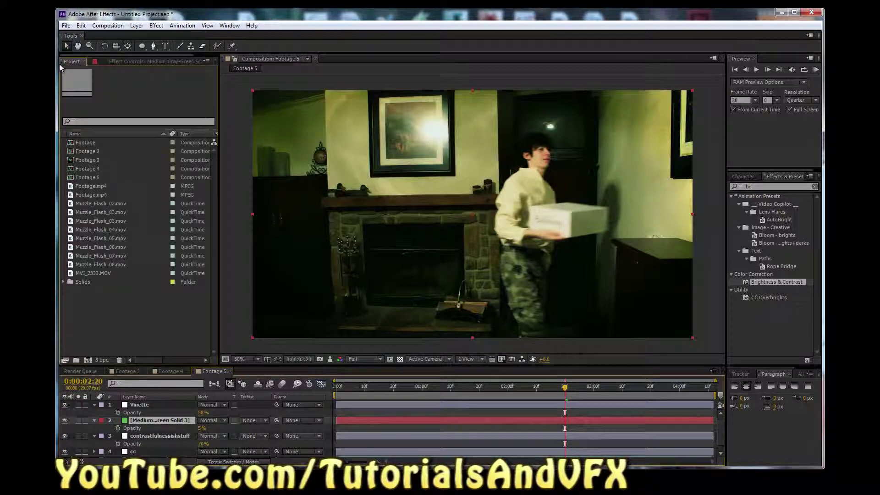
click(107, 213)
drag(106, 218, 515, 220)
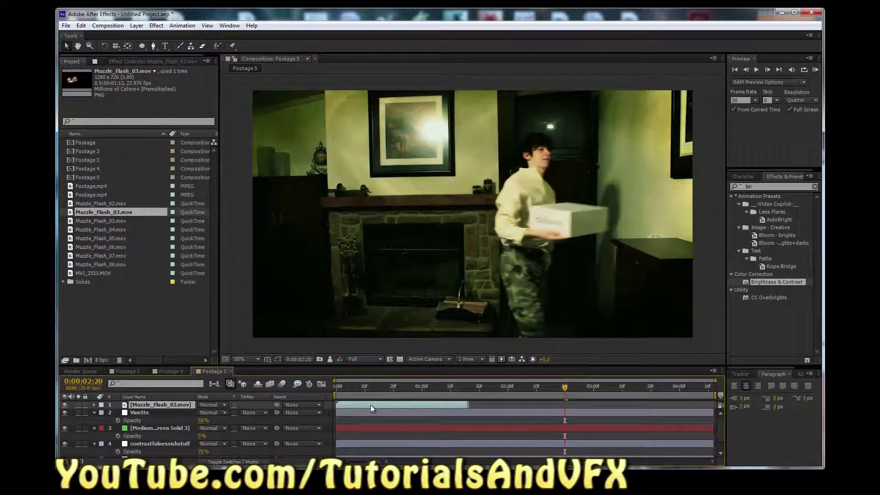
drag(370, 405, 472, 405)
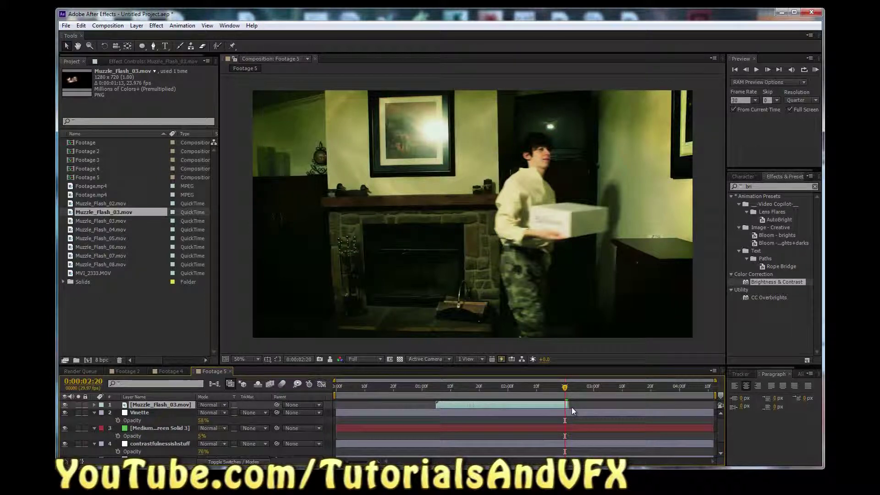
drag(529, 405, 643, 410)
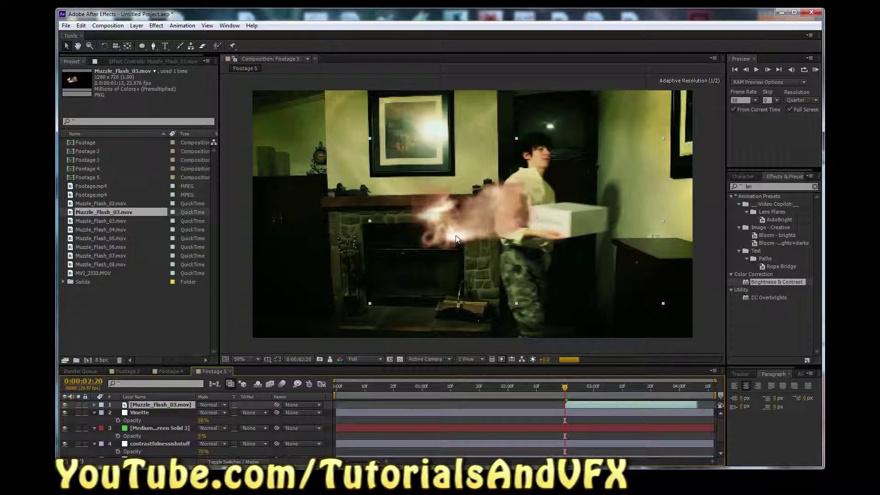
drag(578, 235, 468, 176)
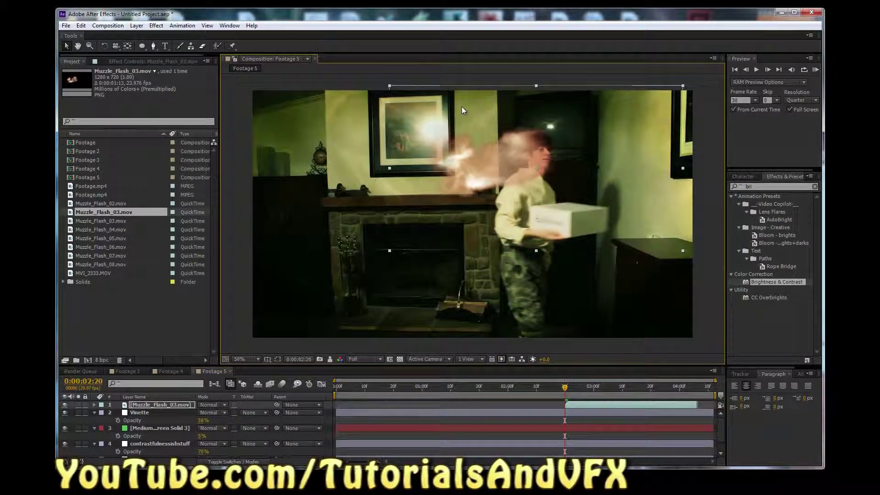
drag(576, 184, 521, 221)
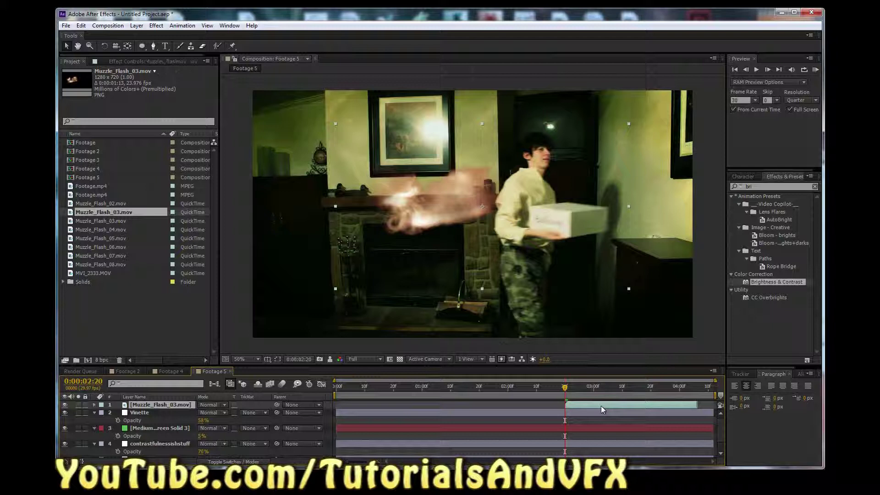
key(Delete)
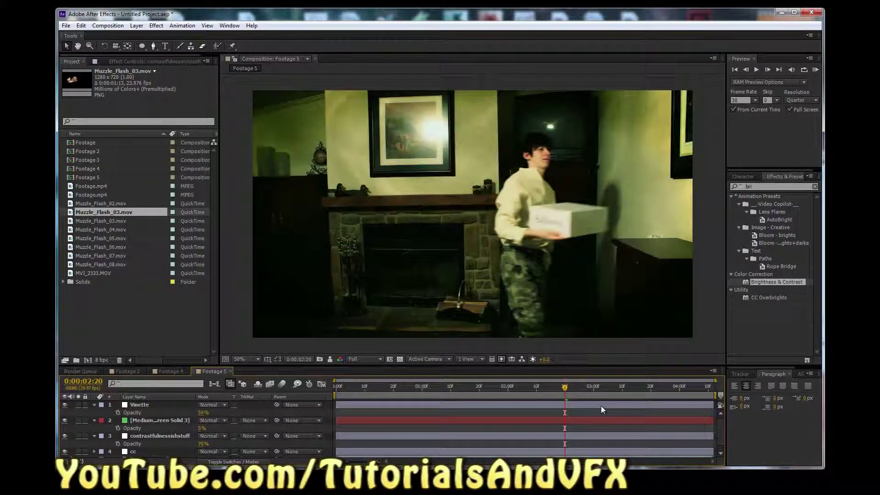